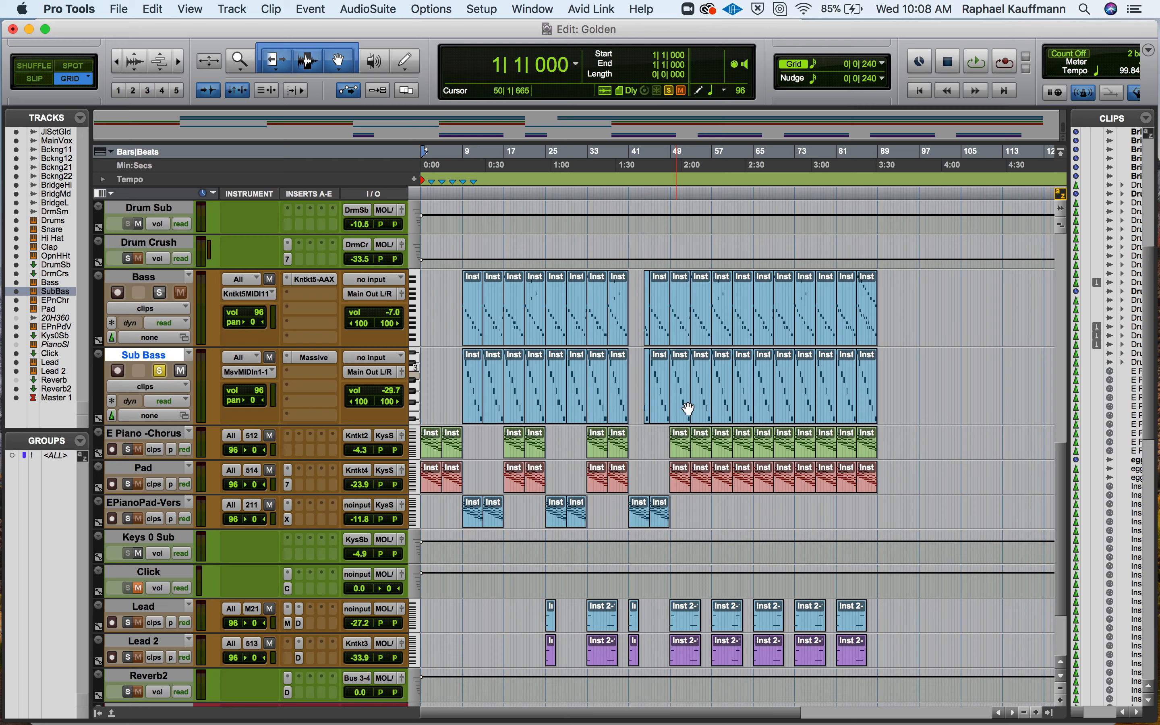
Turn off solo on the Sub Bass track
{"action": "left_click", "coordinate": [159, 372]}
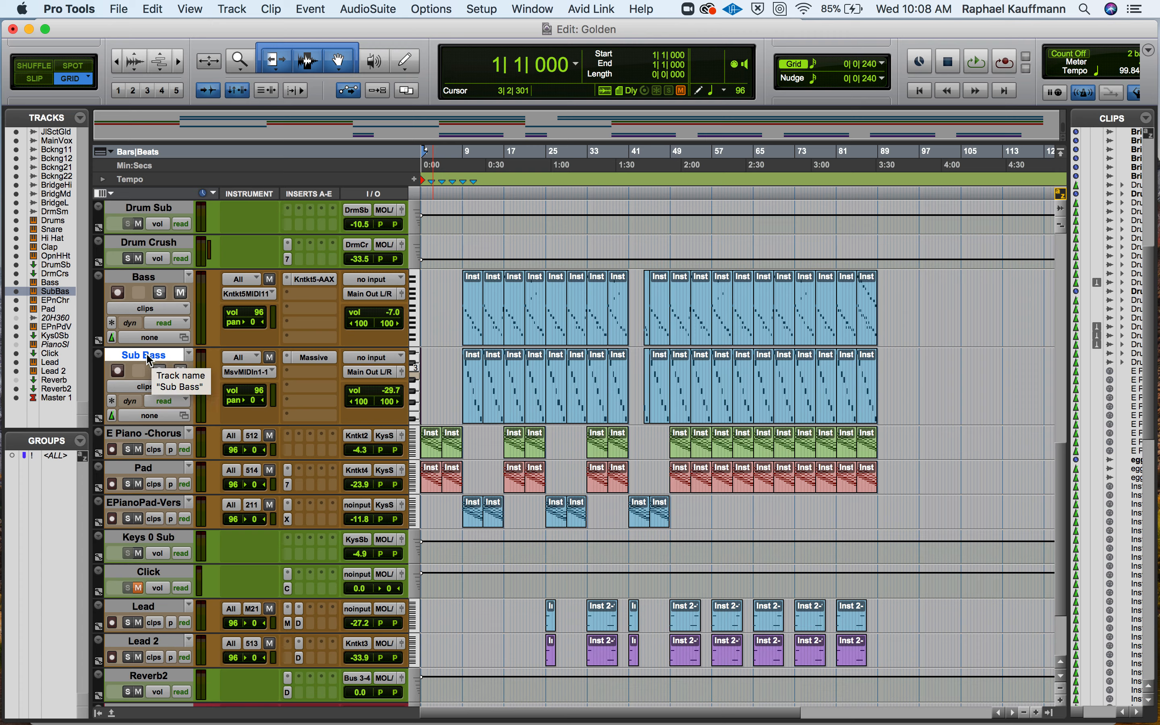
Examine the Commit Tracks options for the Sub Bass track, including the commit scope choices, and close them without committing
{"action": "right_click", "coordinate": [148, 359]}
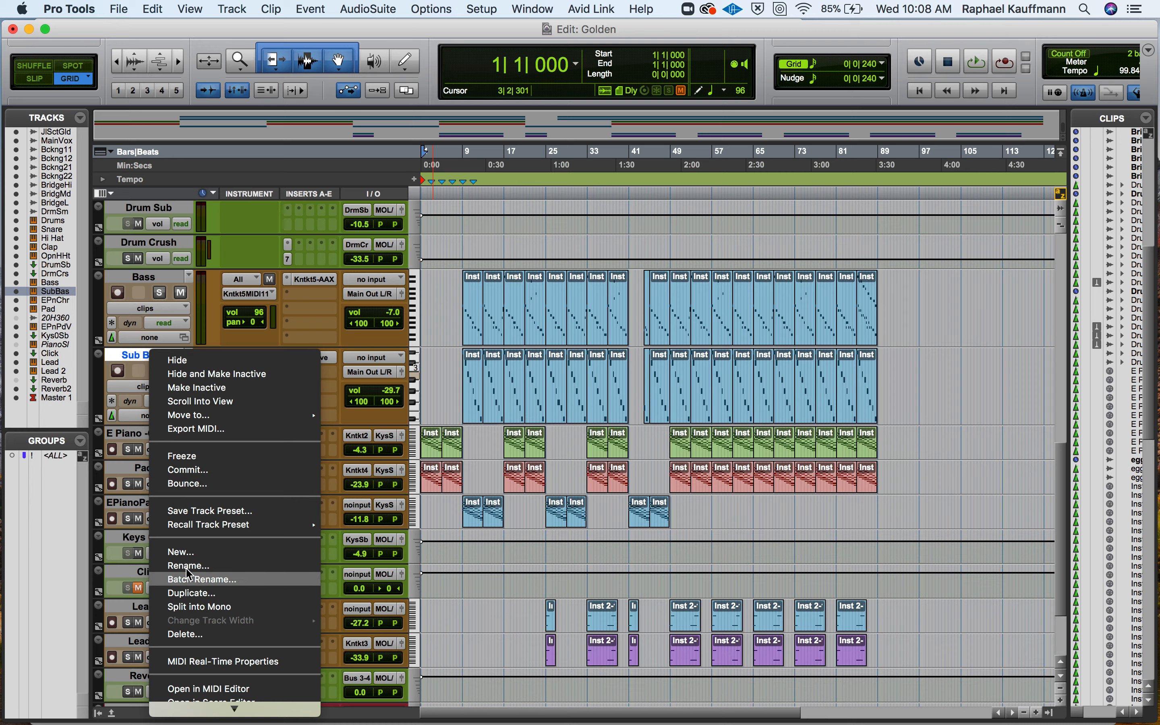
{"action": "left_click", "coordinate": [192, 472]}
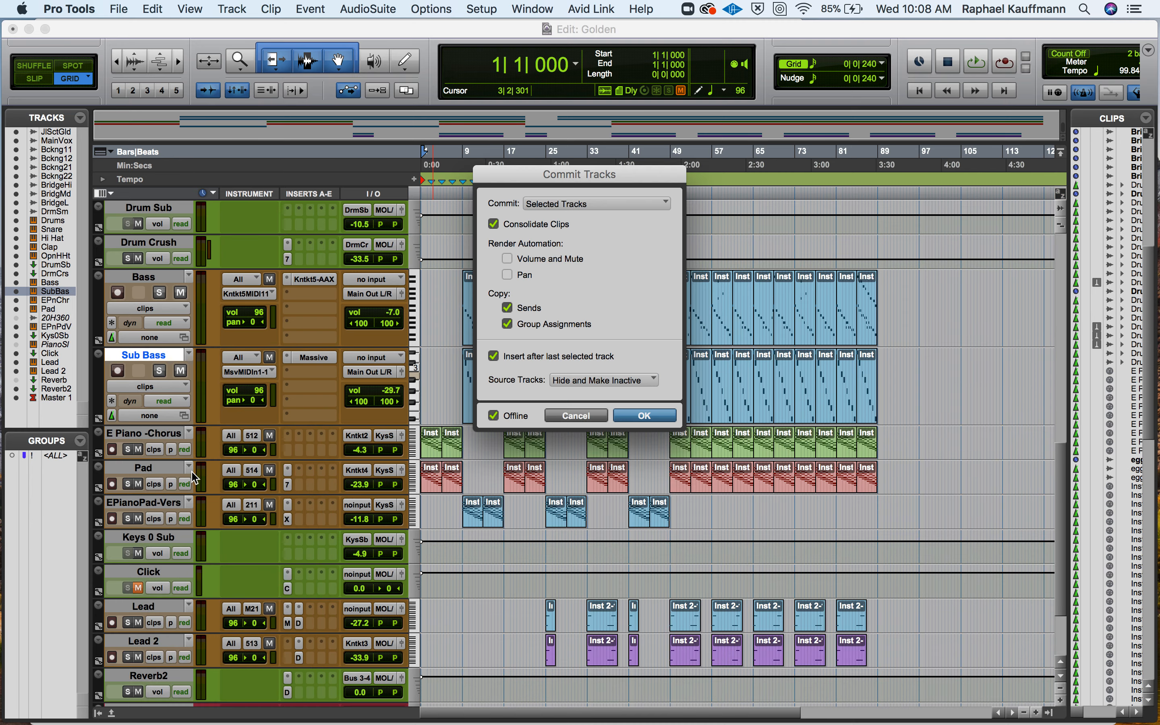
{"action": "left_click", "coordinate": [561, 203]}
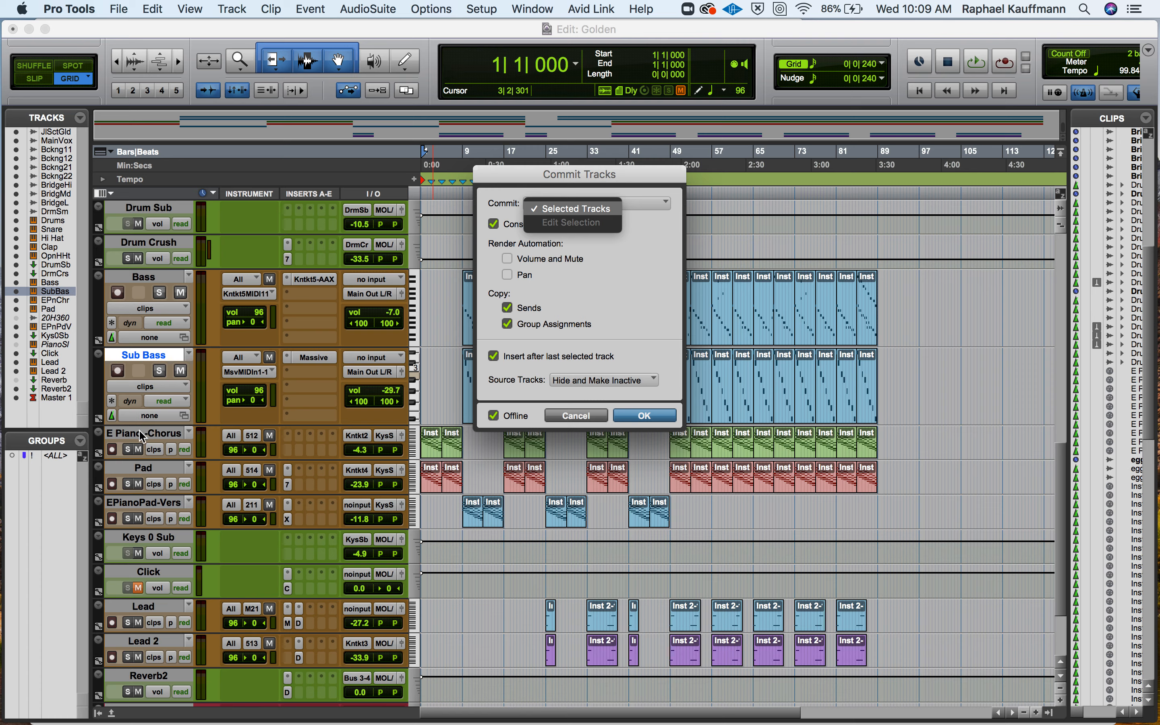
{"action": "left_click", "coordinate": [530, 186]}
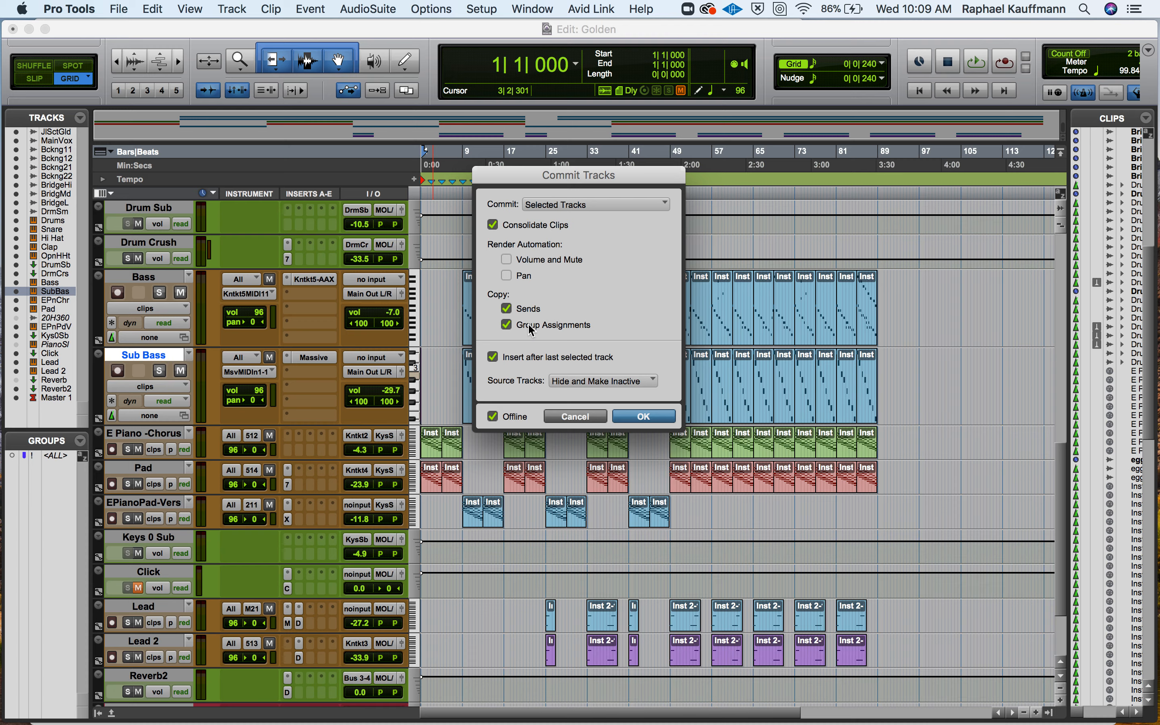
{"action": "left_click", "coordinate": [574, 417]}
Show the Mix window enlarged to examine the Sub Bass and E Piano sends, and return to the Edit window
{"action": "key", "text": "super+equal"}
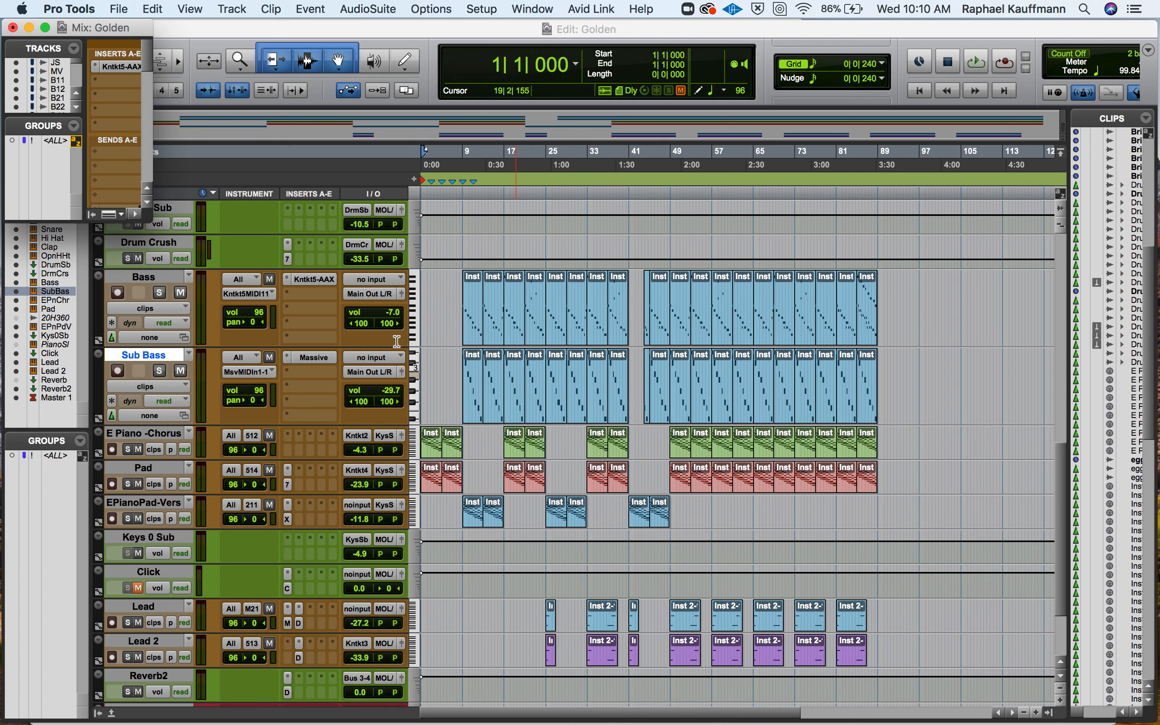
{"action": "left_click_drag", "start_coordinate": [152, 219], "coordinate": [958, 671]}
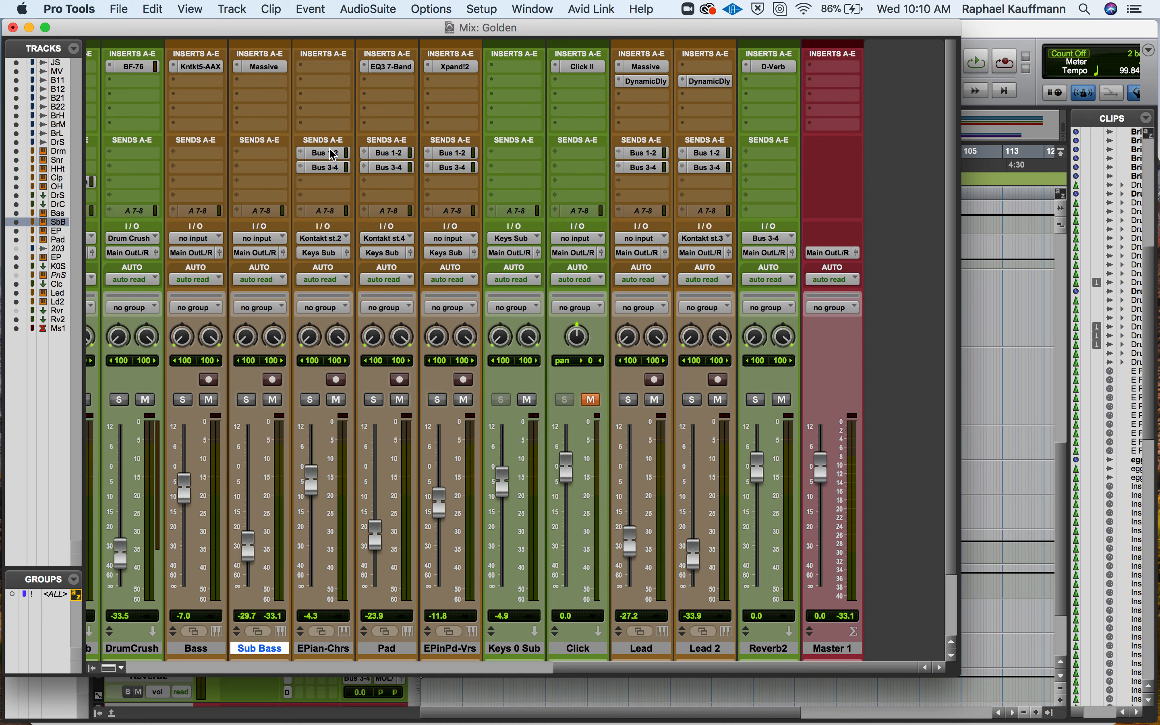
{"action": "left_click_drag", "start_coordinate": [332, 155], "coordinate": [276, 158]}
{"action": "left_click", "coordinate": [238, 151]}
{"action": "left_click", "coordinate": [264, 100]}
{"action": "left_click_drag", "start_coordinate": [325, 156], "coordinate": [284, 157]}
{"action": "key", "text": "super+equal"}
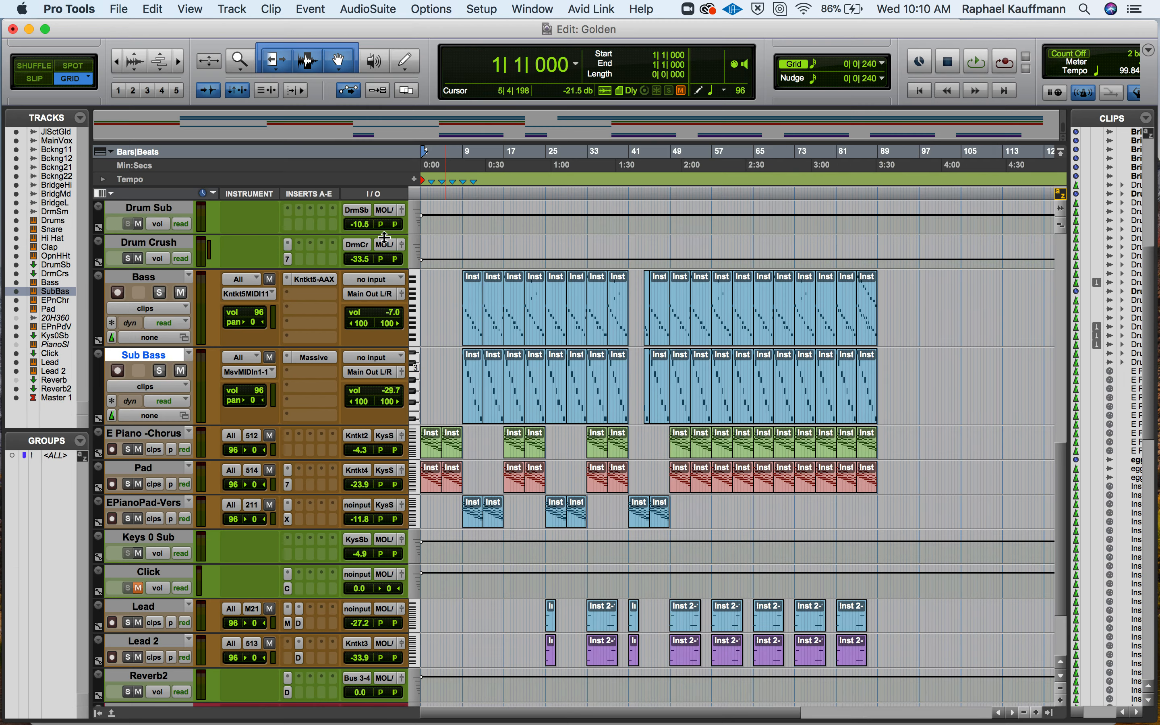
Commit the Sub Bass track offline with consolidated clips, copied sends and group assignments, inserted after the last selected track, source set to Hide and Make Inactive
{"action": "right_click", "coordinate": [152, 356]}
{"action": "left_click", "coordinate": [183, 467]}
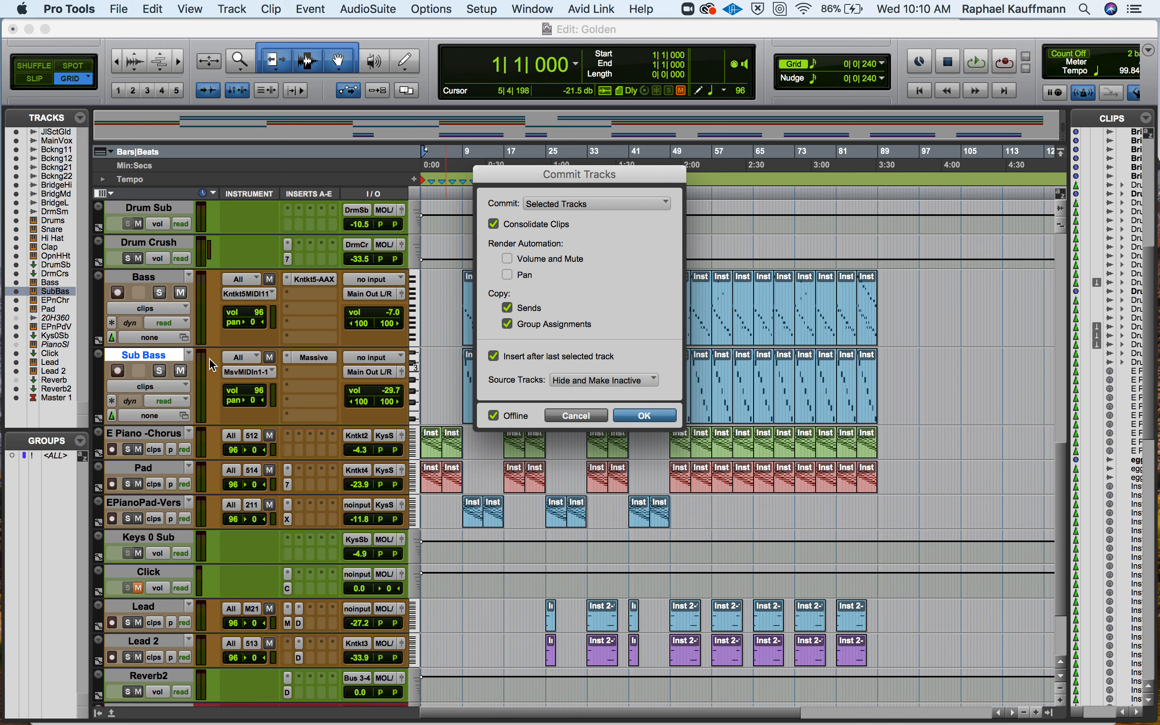
{"action": "left_click", "coordinate": [494, 356]}
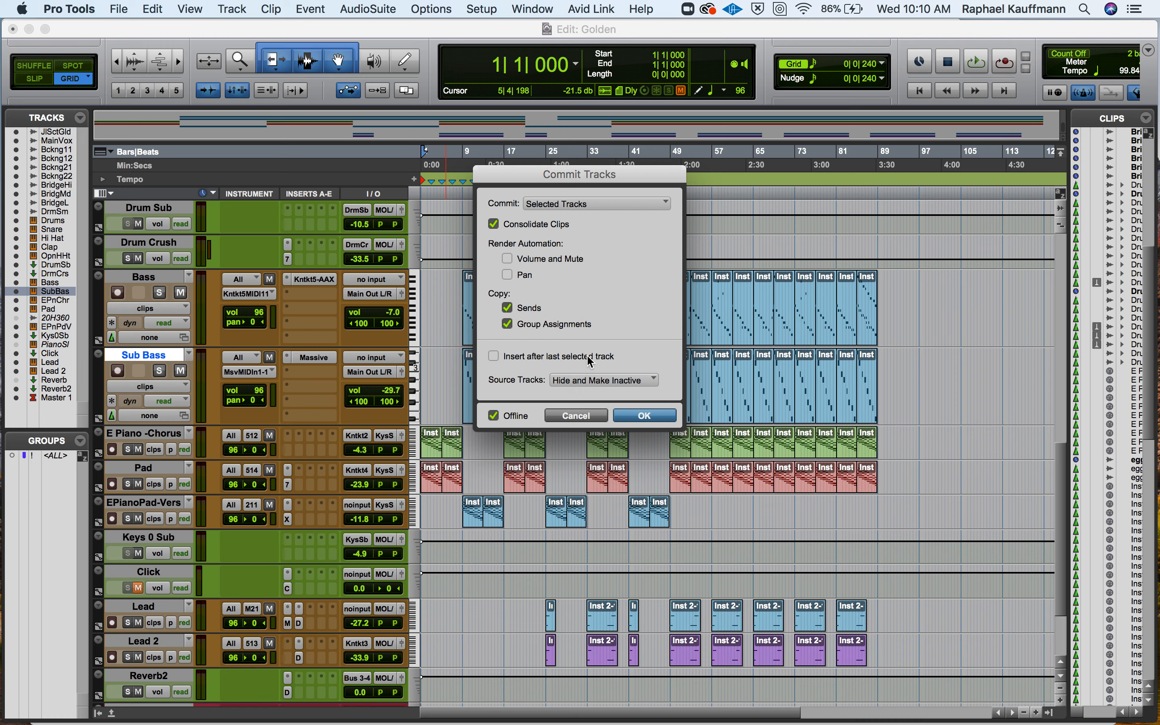
{"action": "left_click", "coordinate": [494, 355]}
{"action": "left_click", "coordinate": [567, 381]}
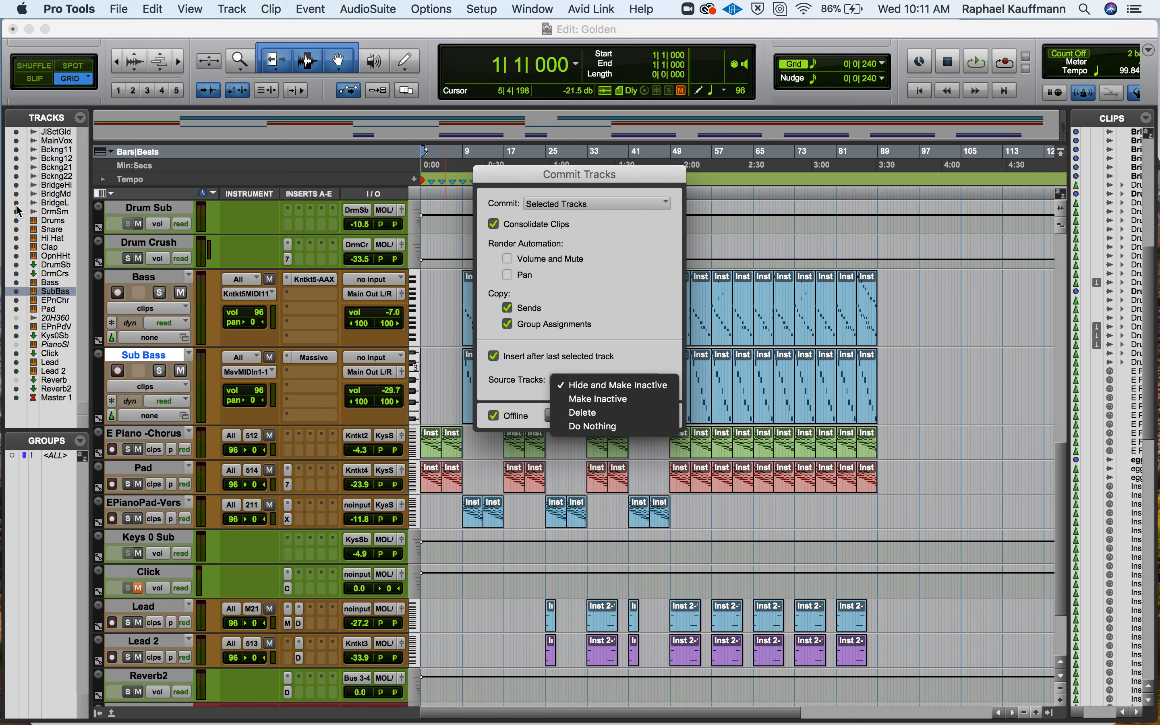
{"action": "left_click", "coordinate": [617, 386]}
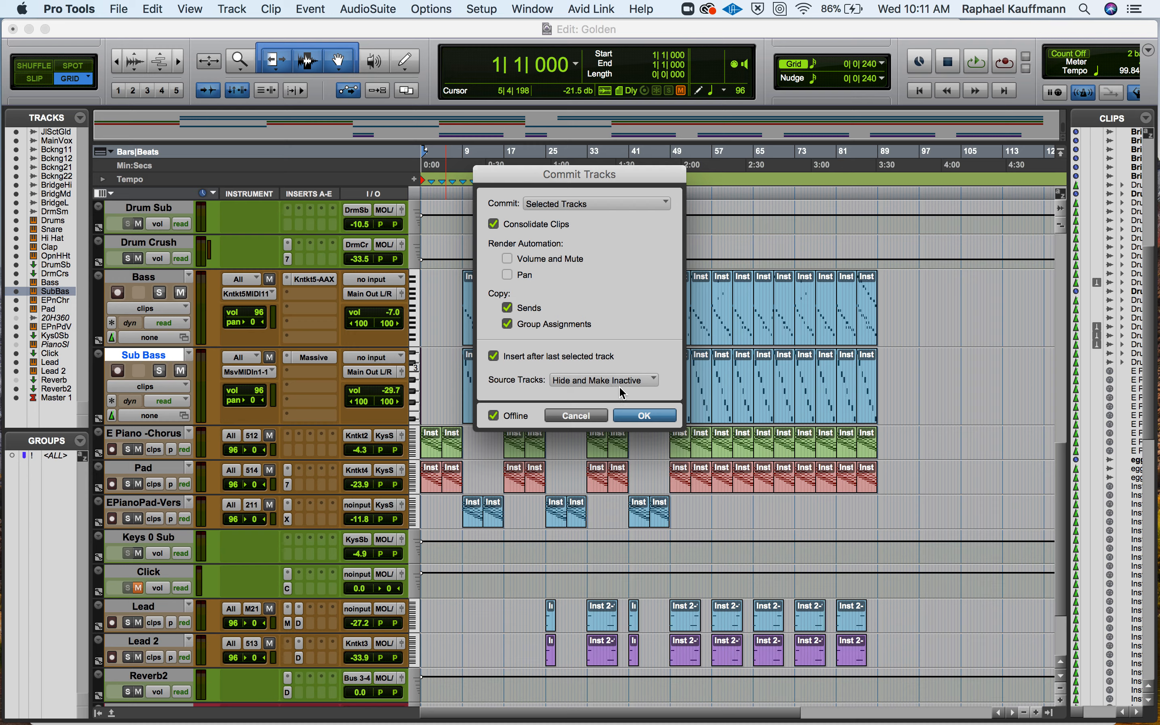
{"action": "left_click", "coordinate": [638, 415]}
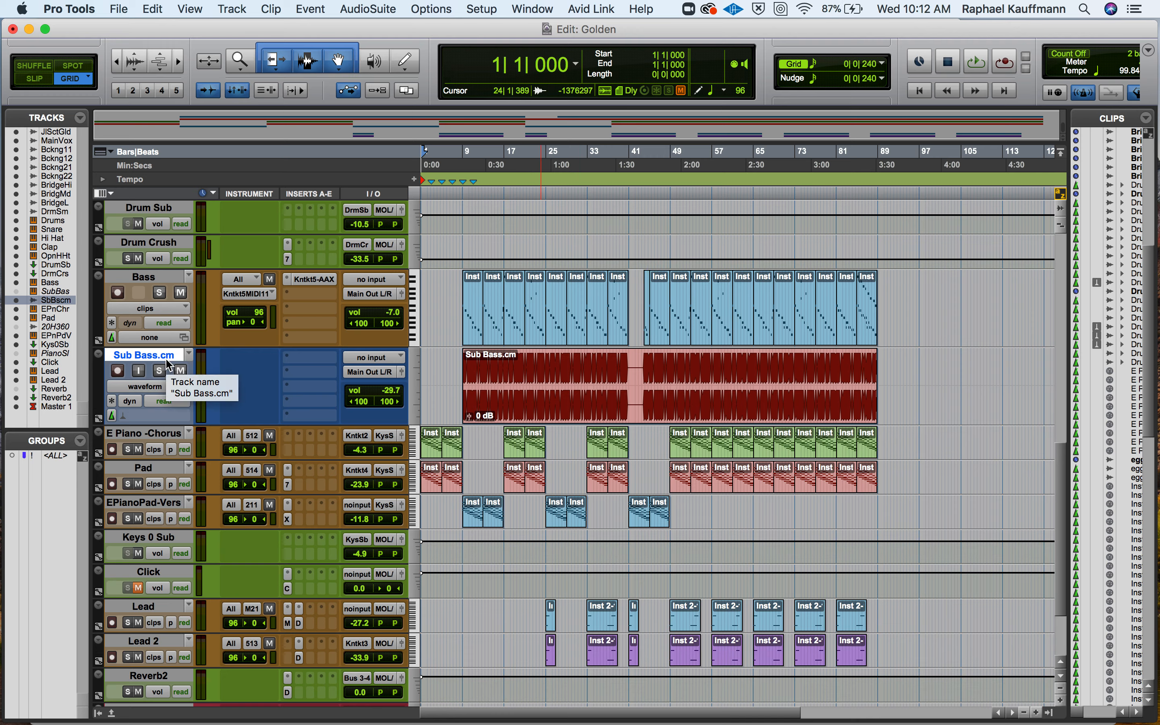
Show the hidden original Sub Bass instrument track and make it active
{"action": "left_click", "coordinate": [56, 291]}
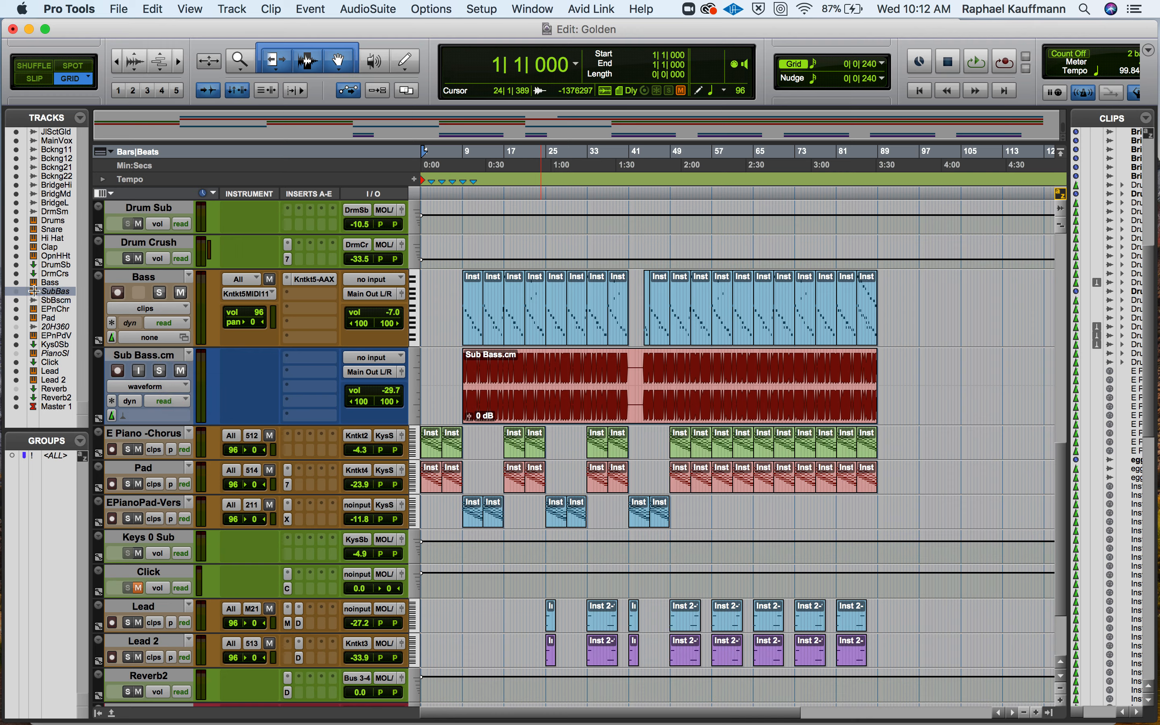
{"action": "left_click", "coordinate": [16, 291]}
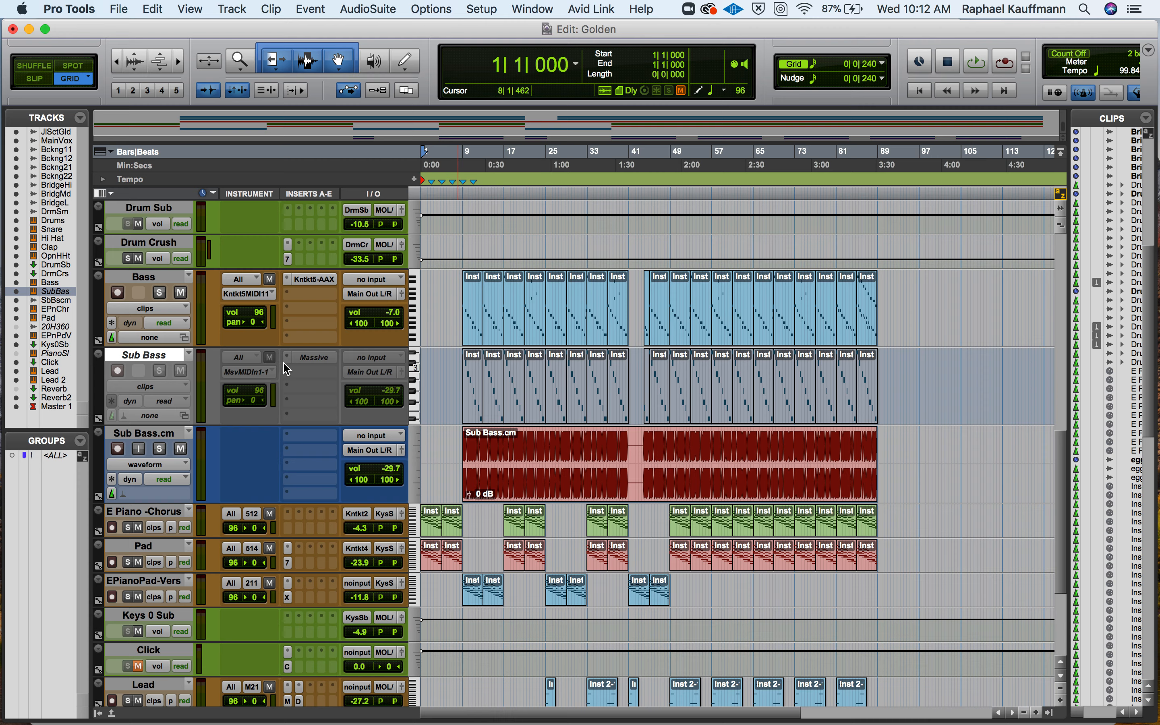
{"action": "right_click", "coordinate": [158, 355]}
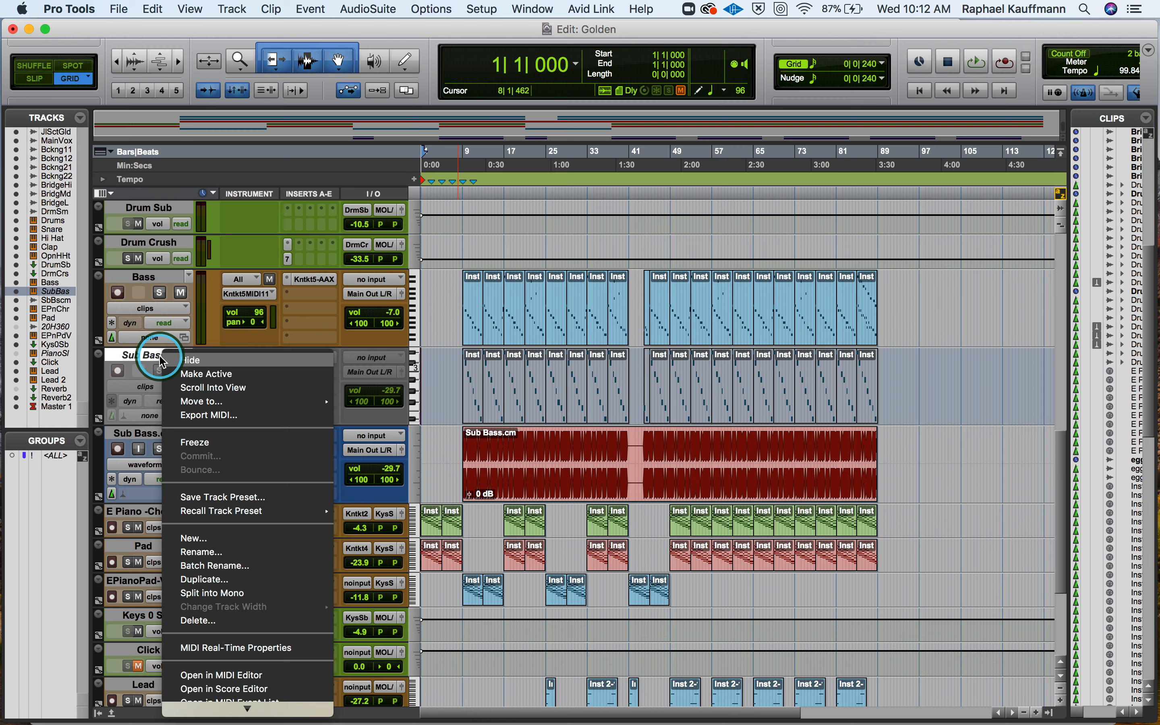
{"action": "left_click", "coordinate": [204, 373]}
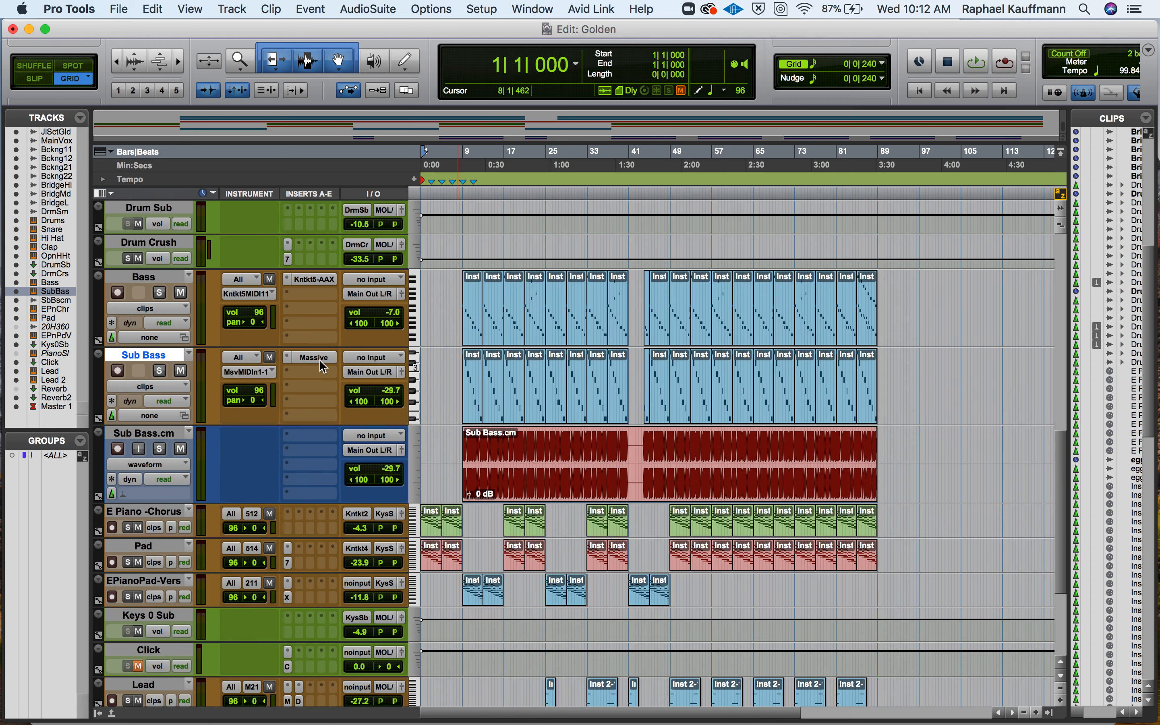
Hide the original Sub Bass instrument track and make it inactive
{"action": "right_click", "coordinate": [136, 361]}
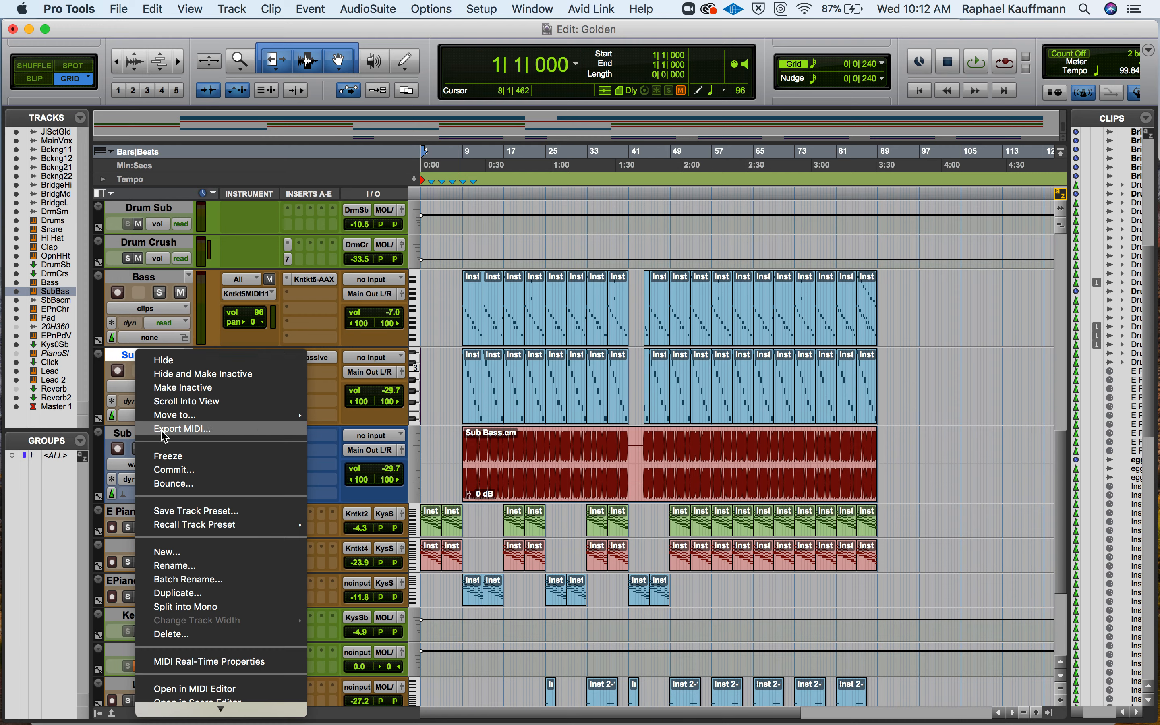
{"action": "left_click", "coordinate": [178, 376]}
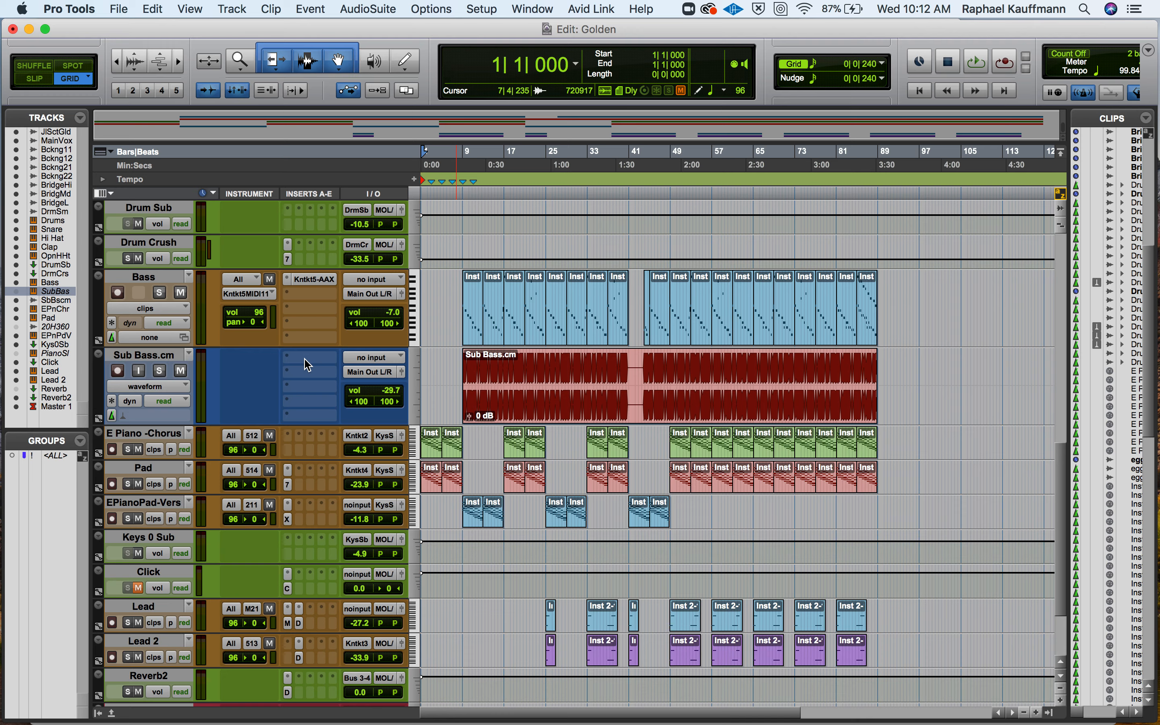
Open the Bass track's Kontakt instrument to view its loaded sounds, and close it
{"action": "left_click", "coordinate": [314, 280]}
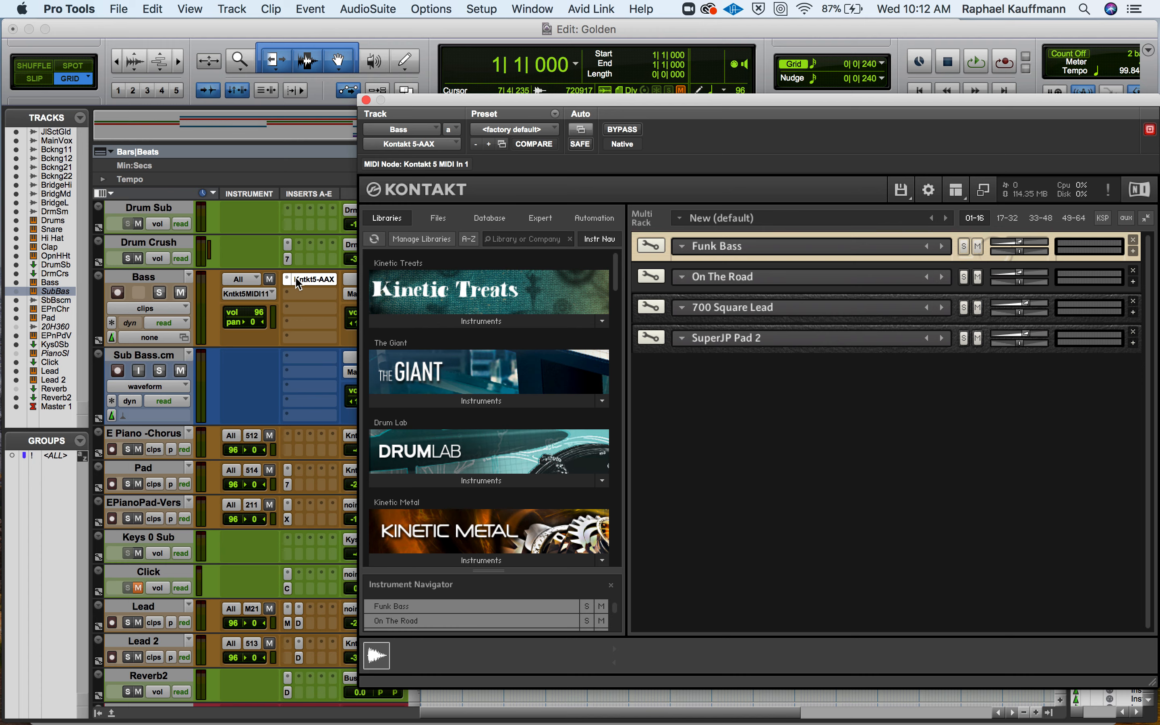
{"action": "left_click", "coordinate": [366, 100]}
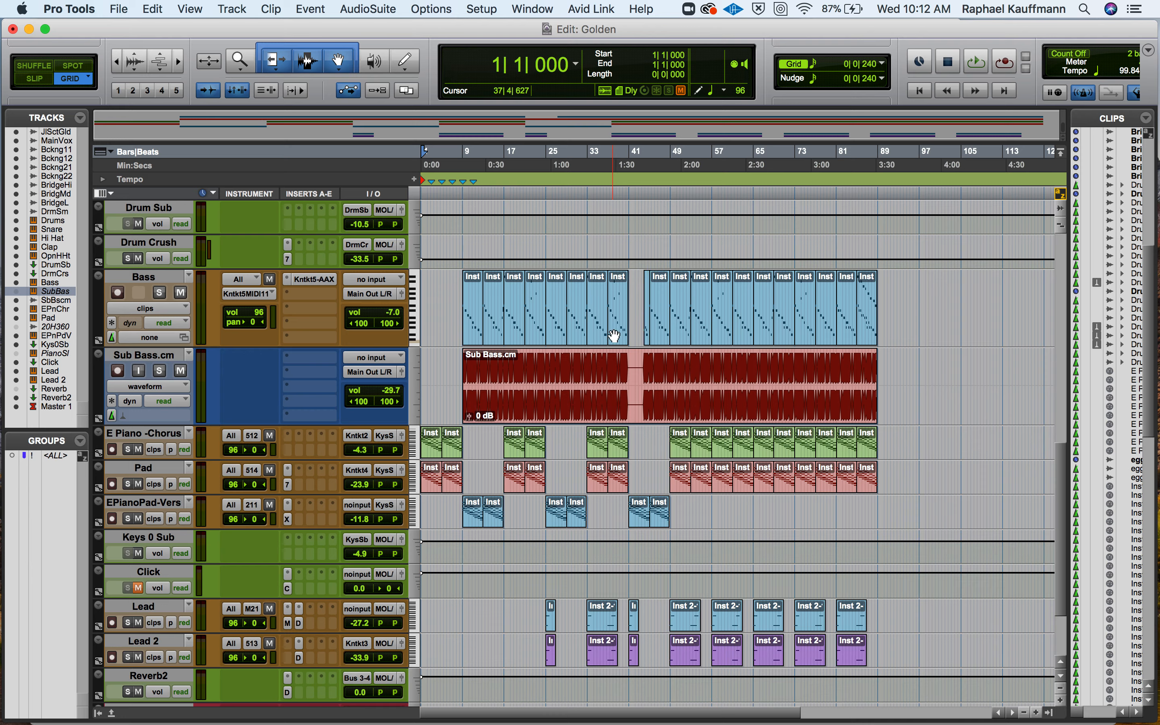
Switch to Chrome, highlight "Transferring Sessions" and "Freeing up resources" on the Committing Your Tracks slide, and return to Pro Tools
{"action": "key", "text": "super+Tab"}
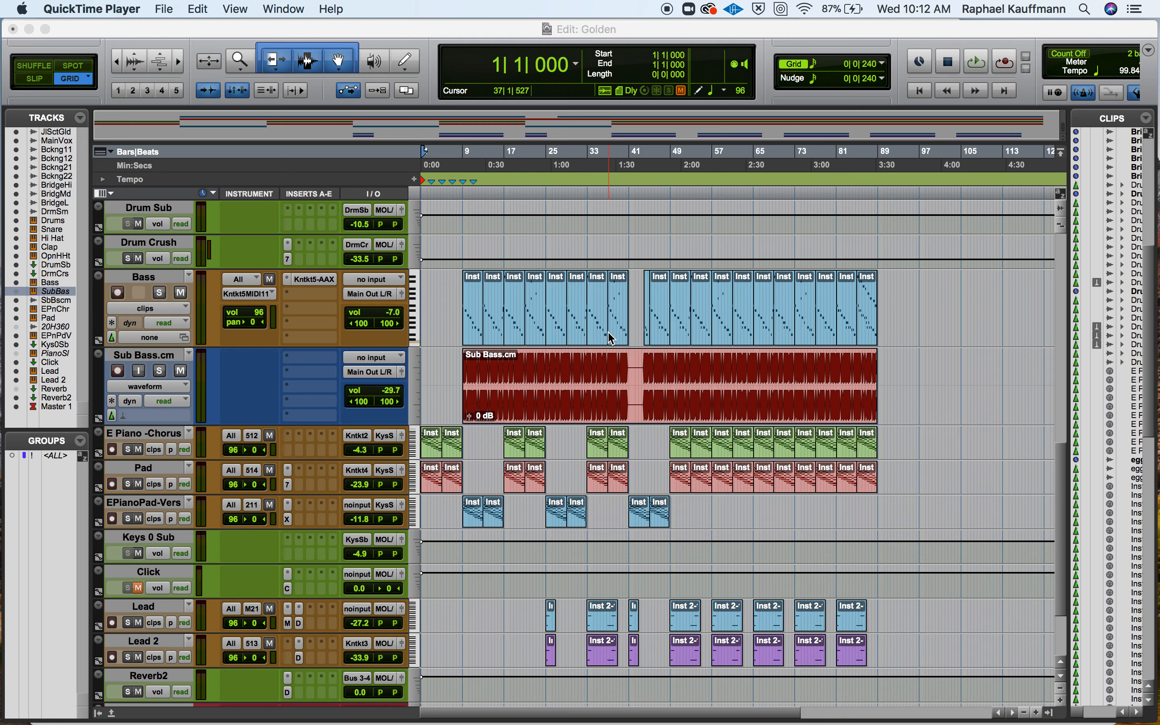
{"action": "key", "text": "super+Tab"}
{"action": "key", "text": "super+Tab"}
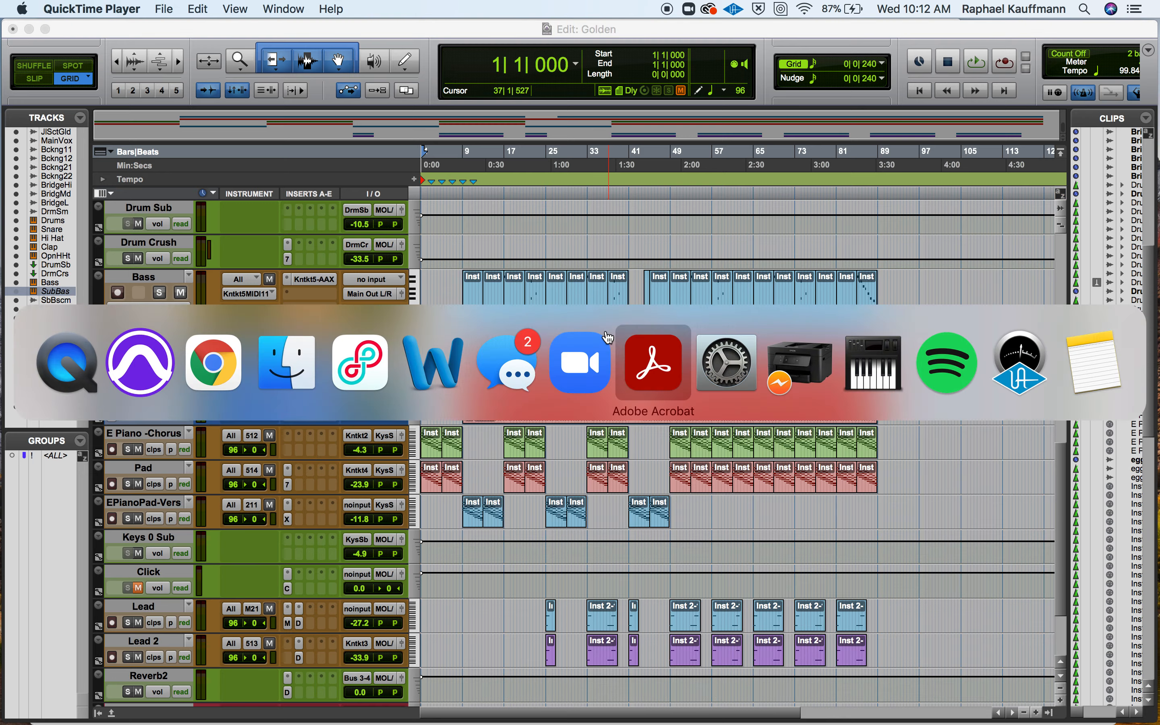
{"action": "left_click", "coordinate": [229, 377]}
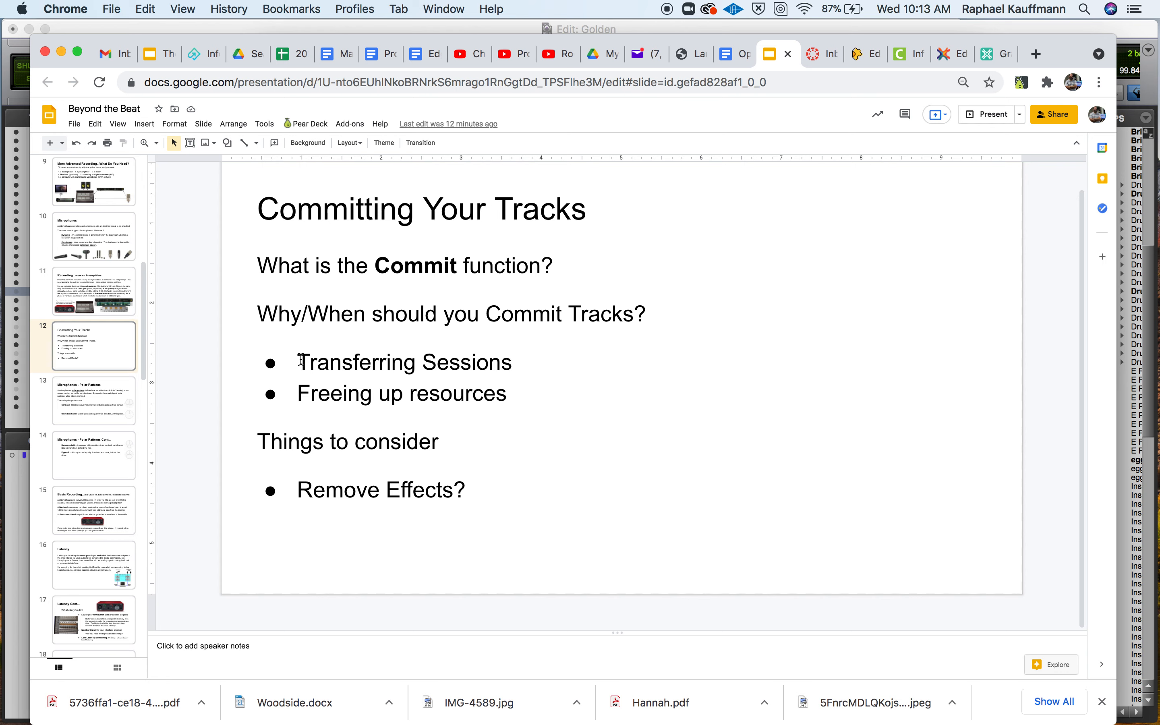
{"action": "left_click_drag", "start_coordinate": [298, 363], "coordinate": [481, 376]}
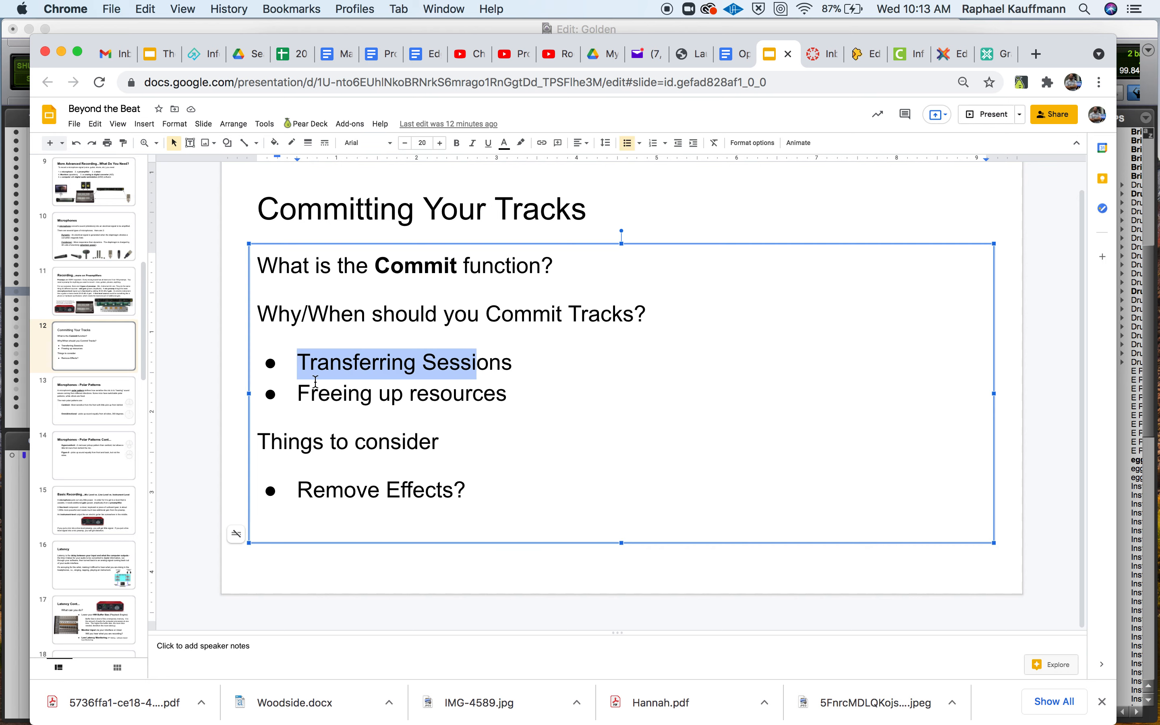
{"action": "left_click_drag", "start_coordinate": [298, 394], "coordinate": [505, 401]}
{"action": "key", "text": "super+Tab"}
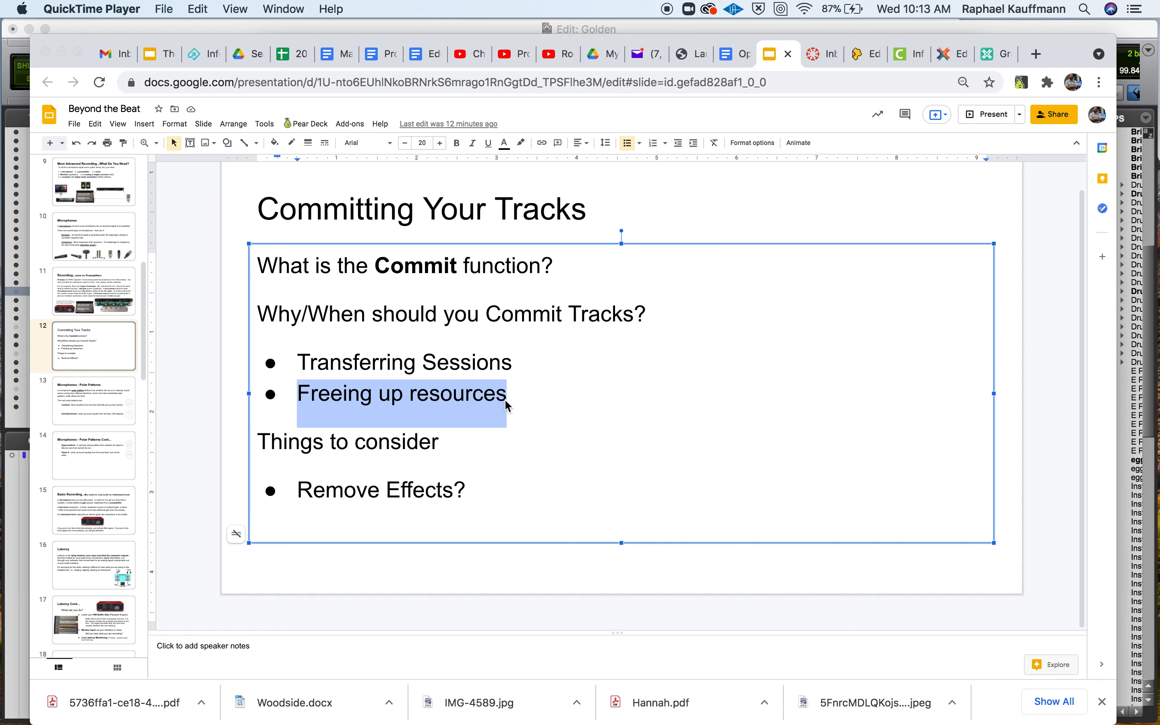
{"action": "key", "text": "super+Tab"}
{"action": "key", "text": "super+Tab"}
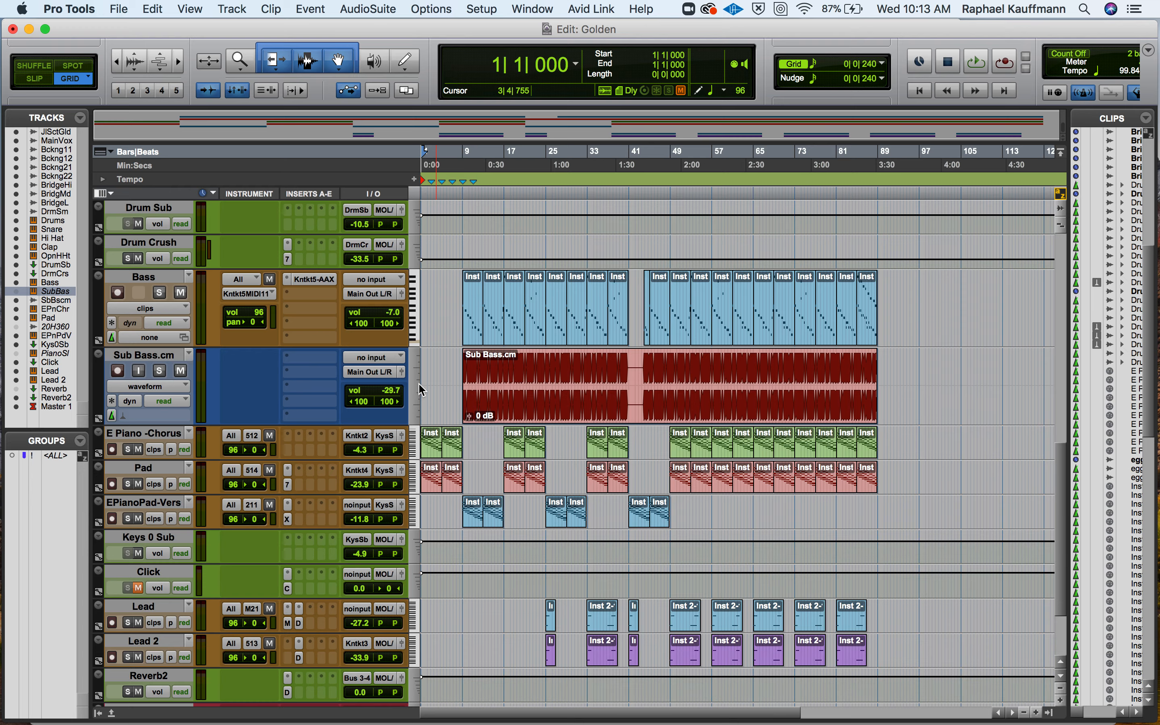
Switch to the Chrome slide to review the "Remove Effects?" consideration, and return to the Pro Tools session
{"action": "key", "text": "super+Tab"}
{"action": "scroll", "coordinate": [308, 355], "scroll_direction": "down", "scroll_amount": 2}
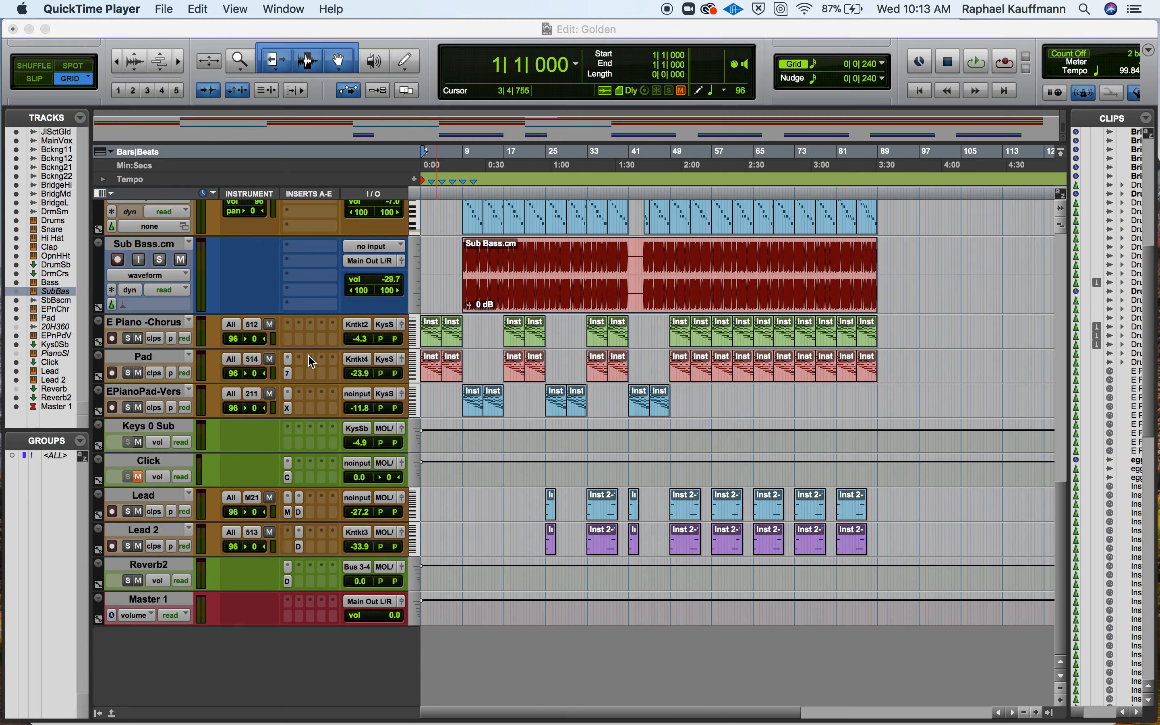
{"action": "key", "text": "super+Tab"}
{"action": "key", "text": "Tab"}
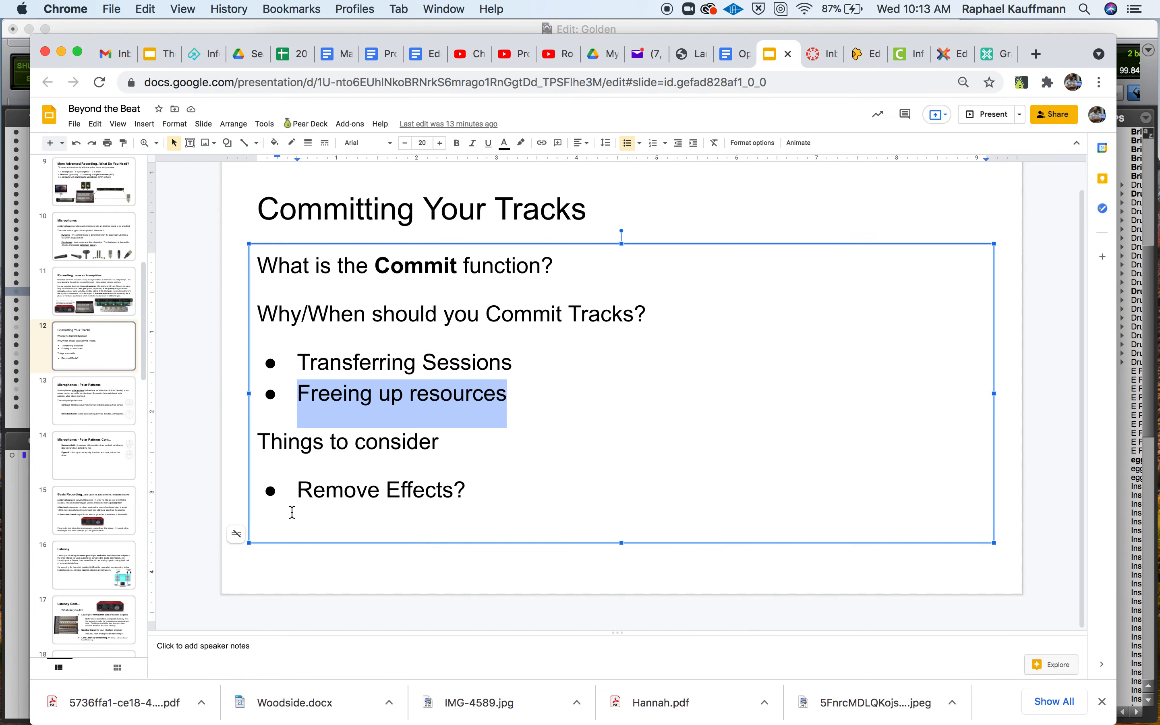
{"action": "left_click", "coordinate": [292, 512]}
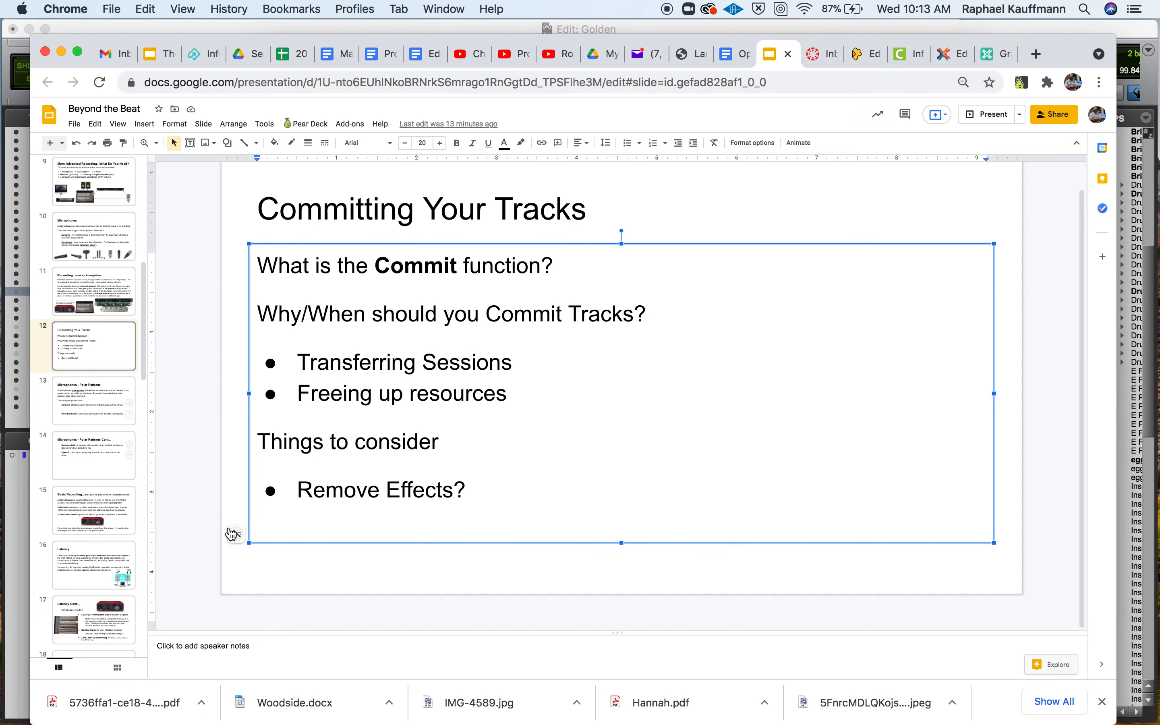
{"action": "left_click", "coordinate": [232, 514]}
{"action": "key", "text": "super+Tab"}
{"action": "key", "text": "Tab"}
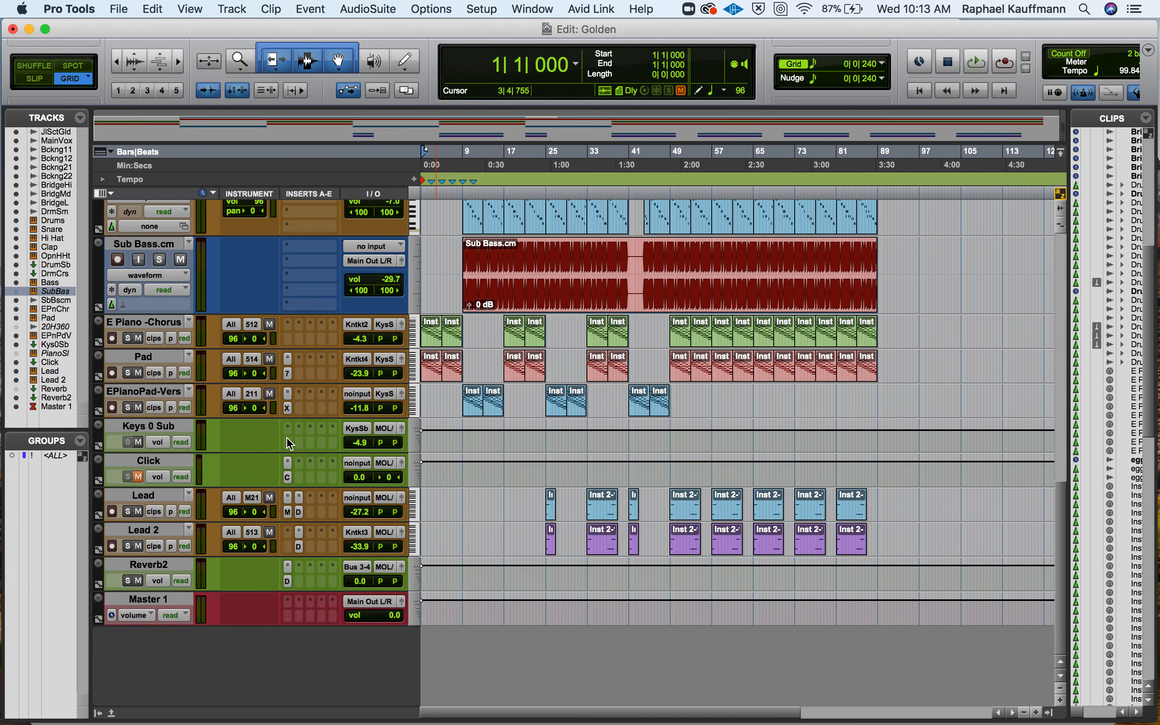
Select the Lead track and enlarge its track height so its insert names are readable
{"action": "left_click", "coordinate": [156, 496]}
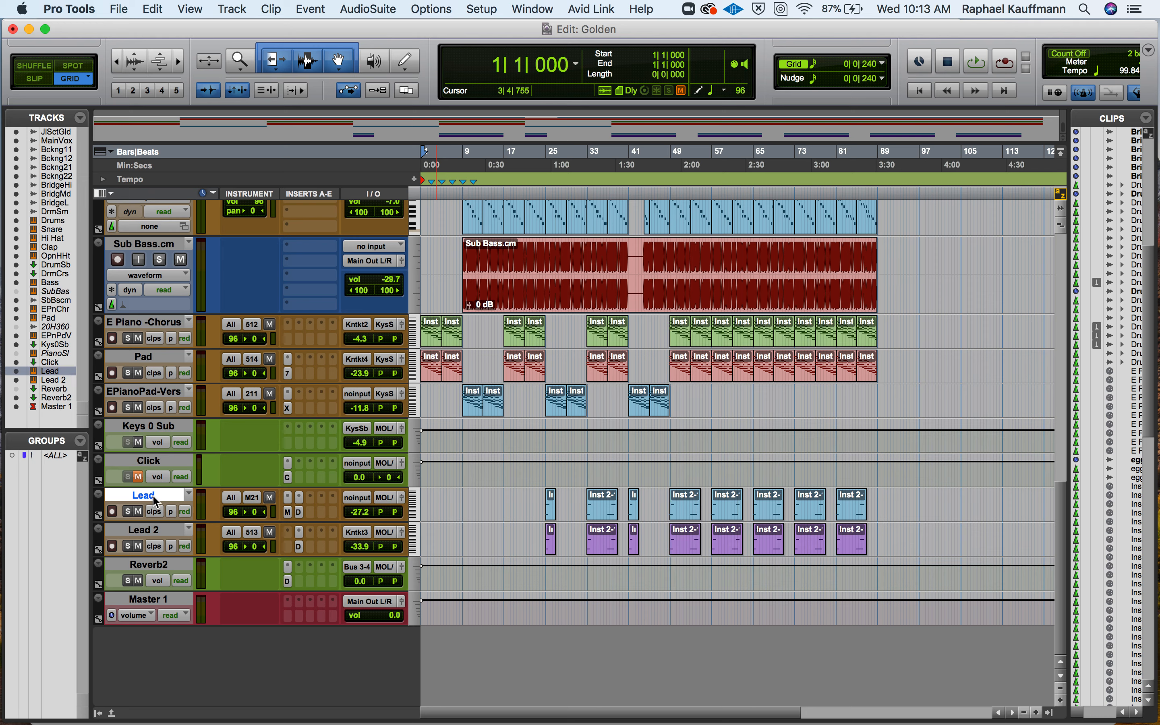
{"action": "left_click", "coordinate": [418, 515]}
{"action": "left_click", "coordinate": [423, 529]}
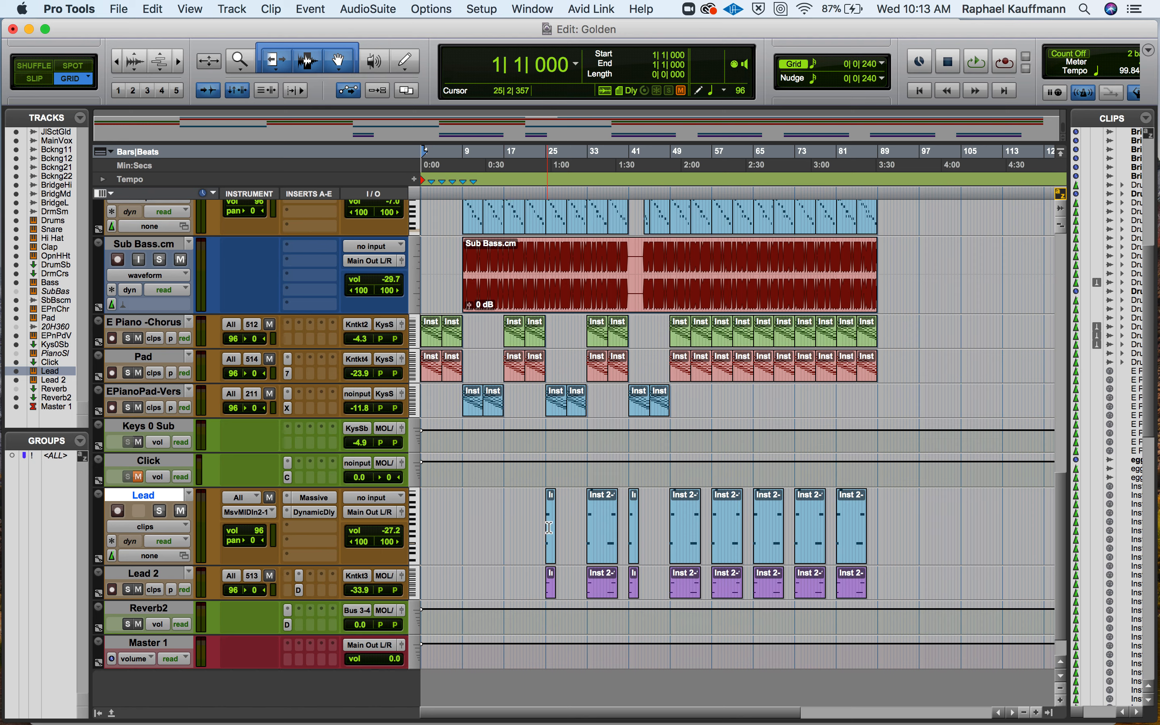
Select the Lead track's first clip at bar 25, solo the track and play the clip briefly
{"action": "left_click", "coordinate": [551, 540]}
{"action": "left_click", "coordinate": [159, 511]}
{"action": "key", "text": "space"}
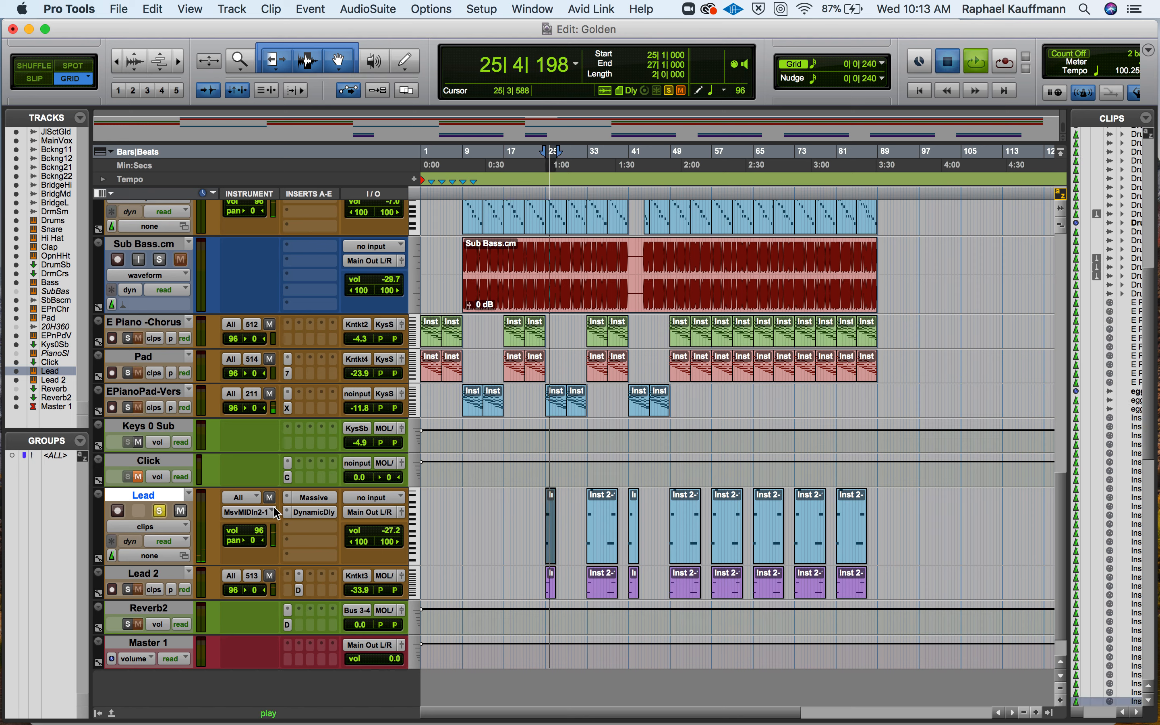
{"action": "key", "text": "space"}
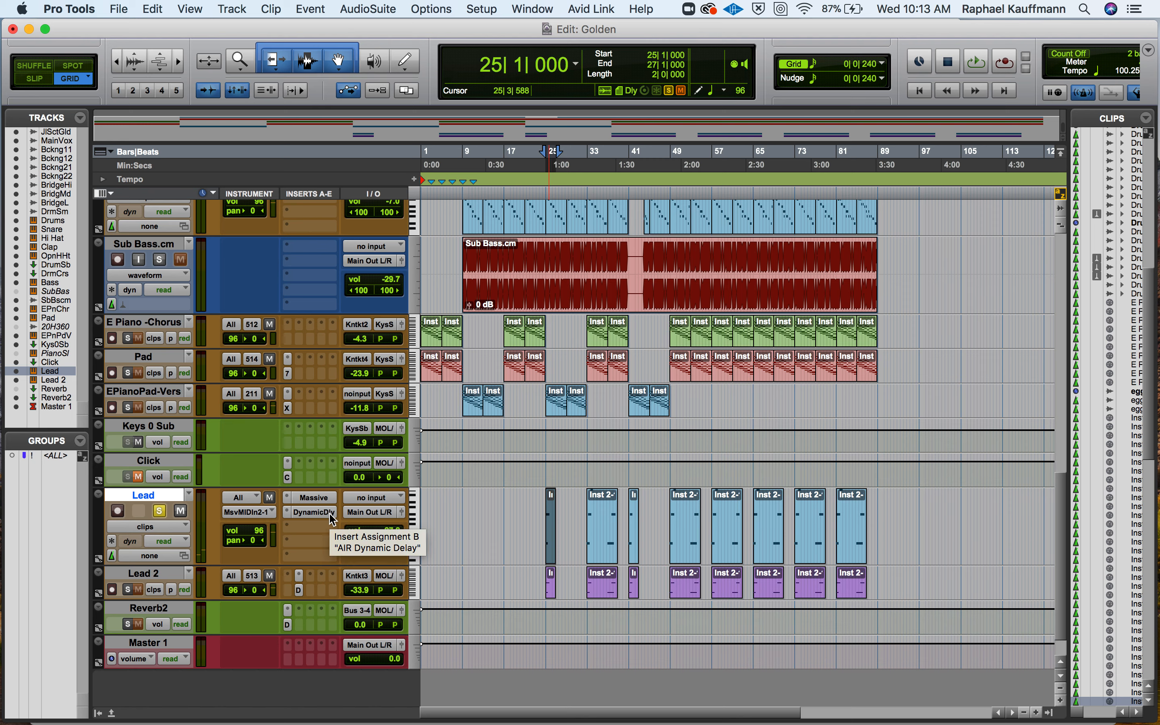
Select the Lead track from bar 1 past its last clip and commit it offline with clips consolidated, hiding and deactivating the source track
{"action": "left_click", "coordinate": [529, 511]}
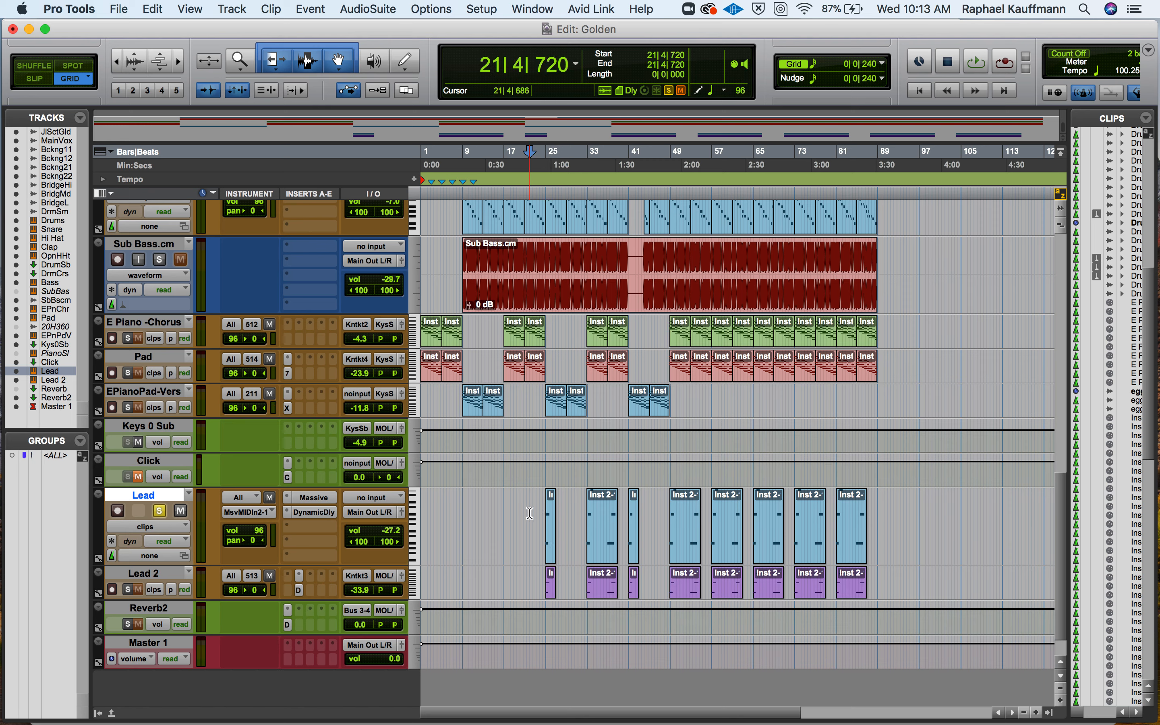
{"action": "left_click", "coordinate": [876, 511]}
{"action": "left_click_drag", "start_coordinate": [876, 511], "coordinate": [416, 517]}
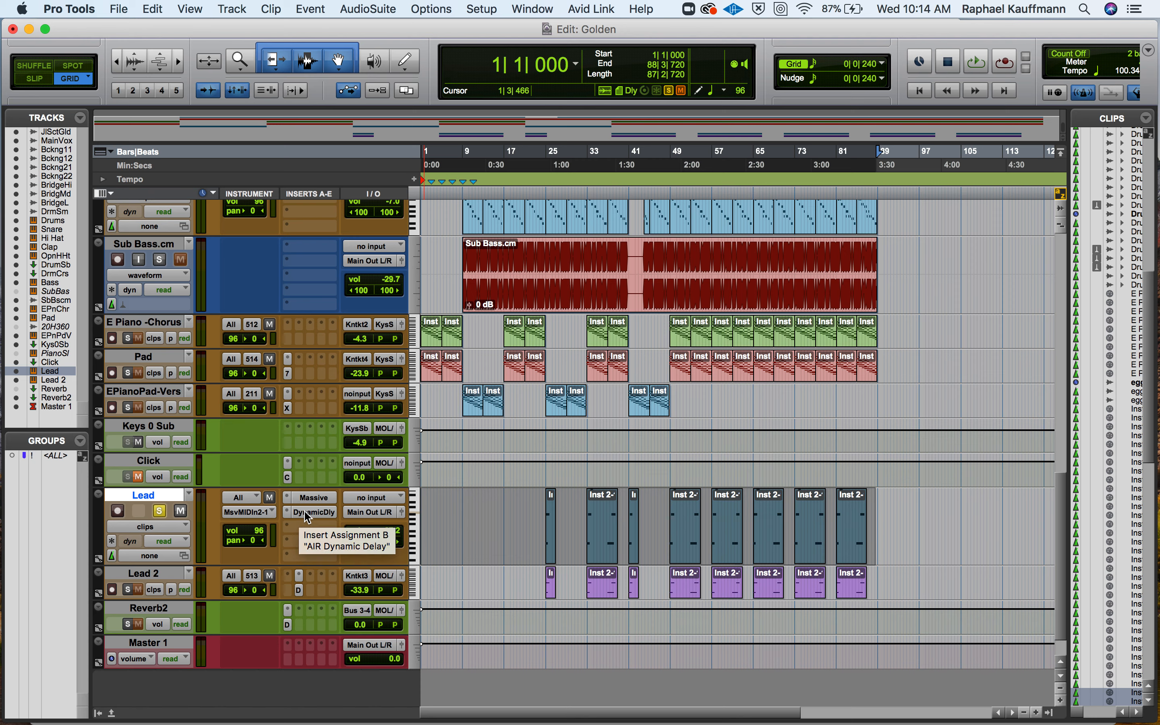
{"action": "right_click", "coordinate": [160, 506]}
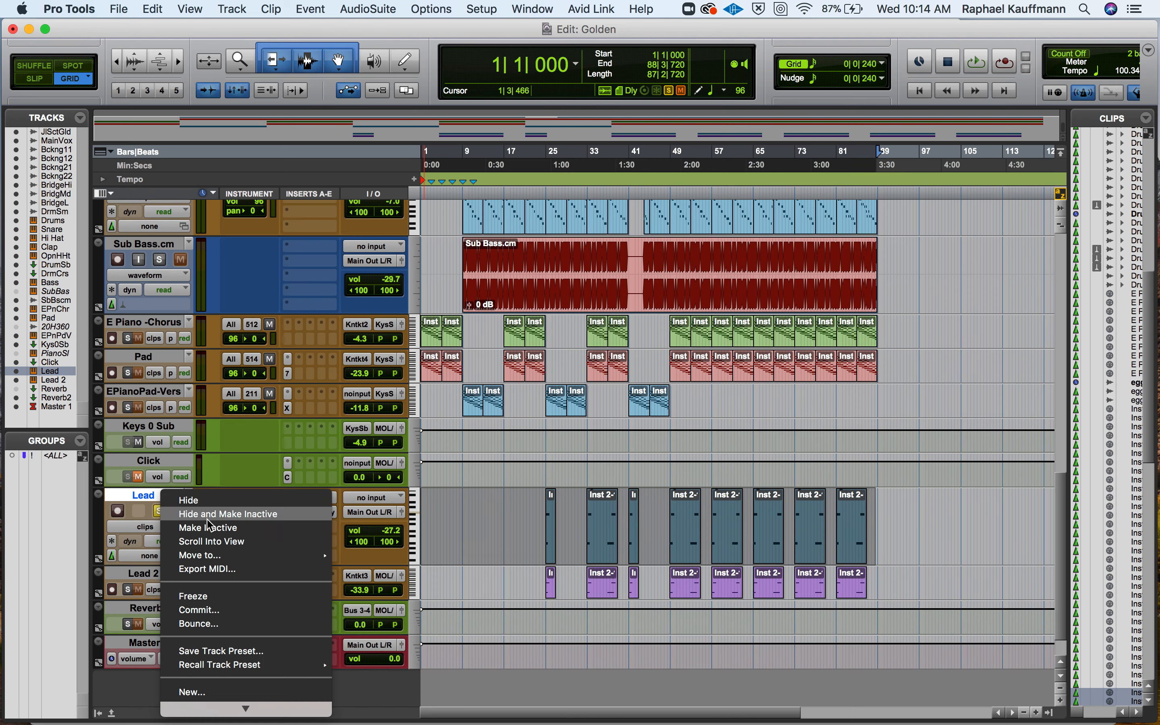
{"action": "left_click", "coordinate": [218, 610]}
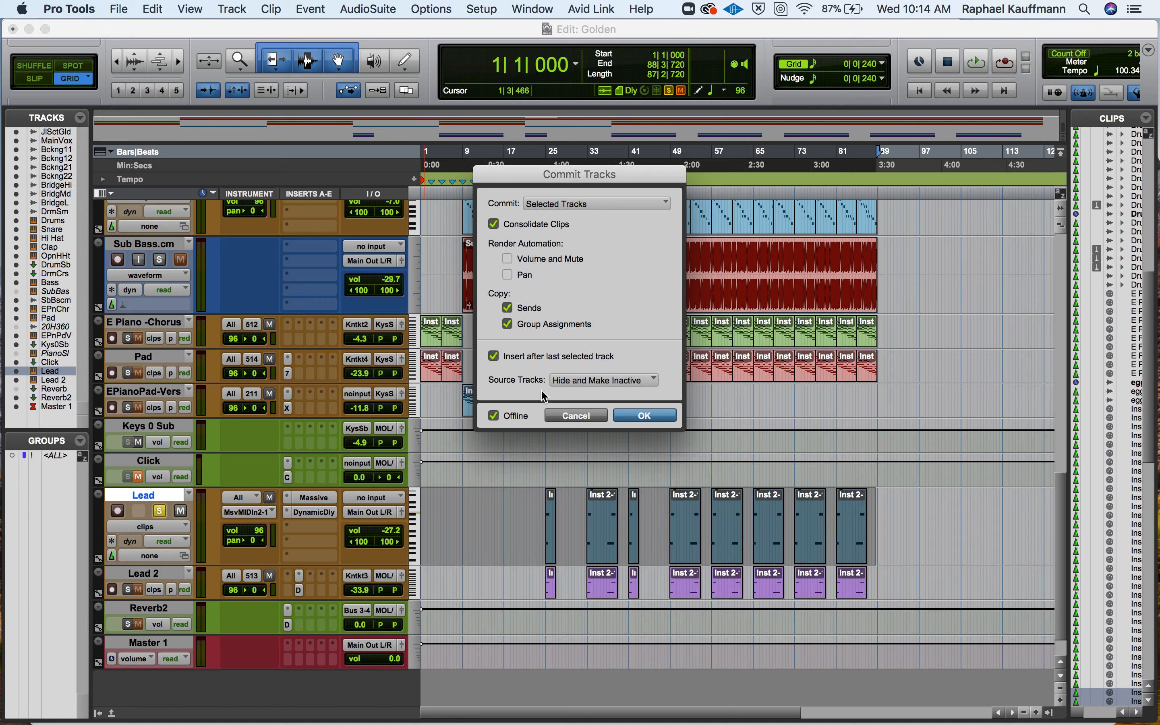
{"action": "left_click", "coordinate": [634, 415]}
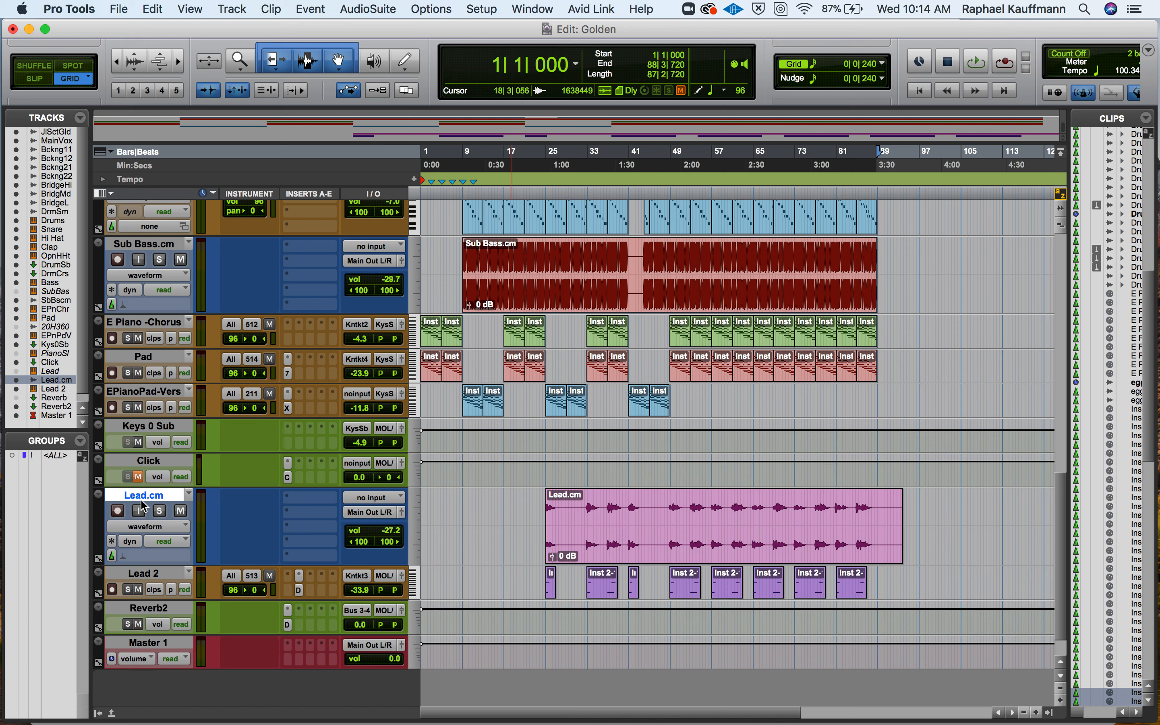
Solo the committed Lead.cm track, select its audio clip and play it briefly to hear the rendered delay
{"action": "left_click", "coordinate": [159, 511]}
{"action": "key", "text": "space"}
{"action": "key", "text": "space"}
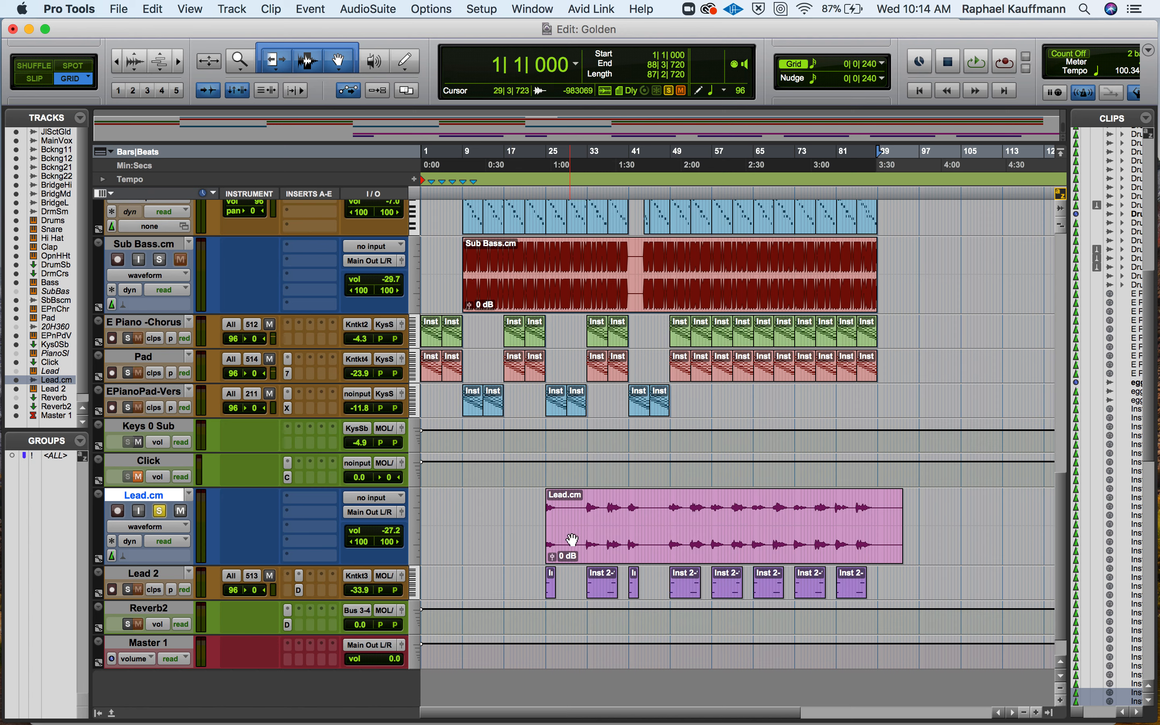
{"action": "left_click", "coordinate": [572, 540]}
{"action": "key", "text": "space"}
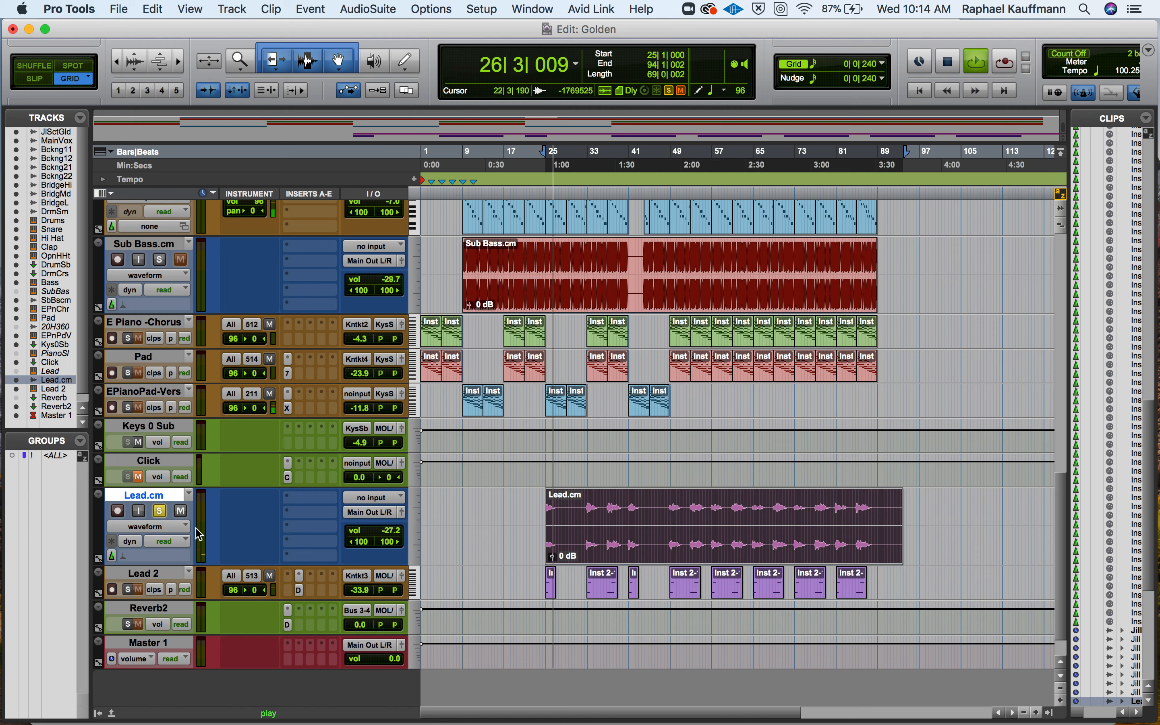
{"action": "key", "text": "space"}
Undo the Lead track's commit and remove the AIR Dynamic Delay from its insert B
{"action": "key", "text": "super+z"}
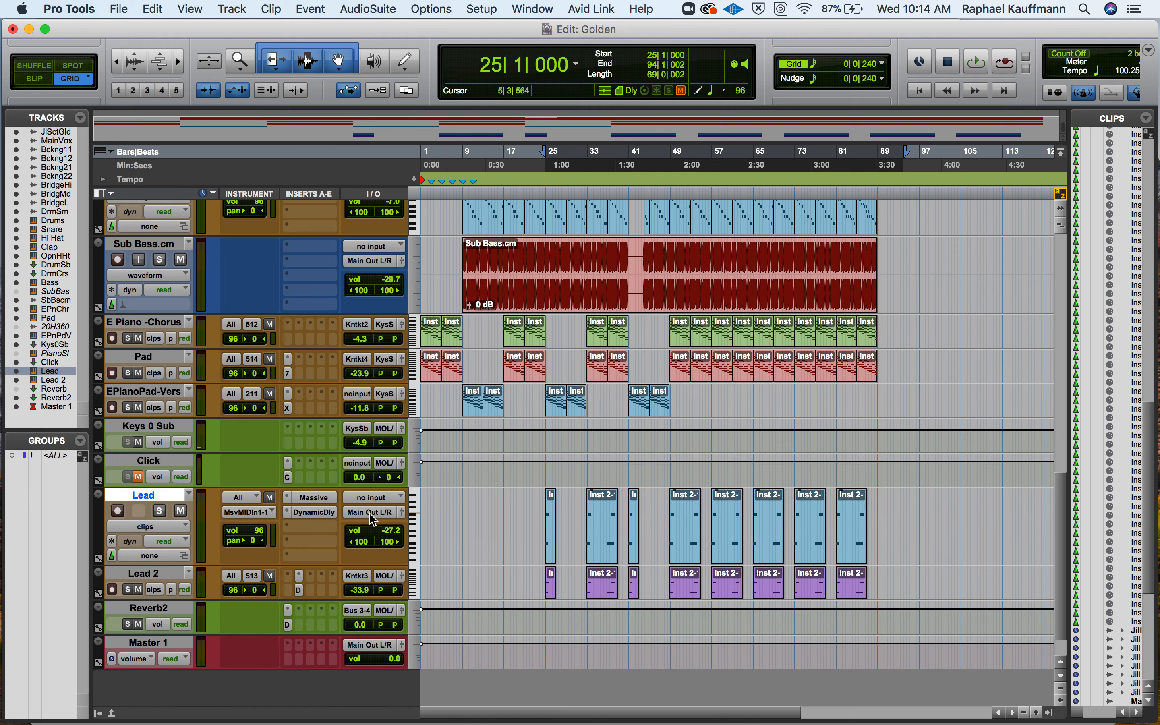
{"action": "left_click", "coordinate": [287, 512]}
{"action": "left_click", "coordinate": [328, 459]}
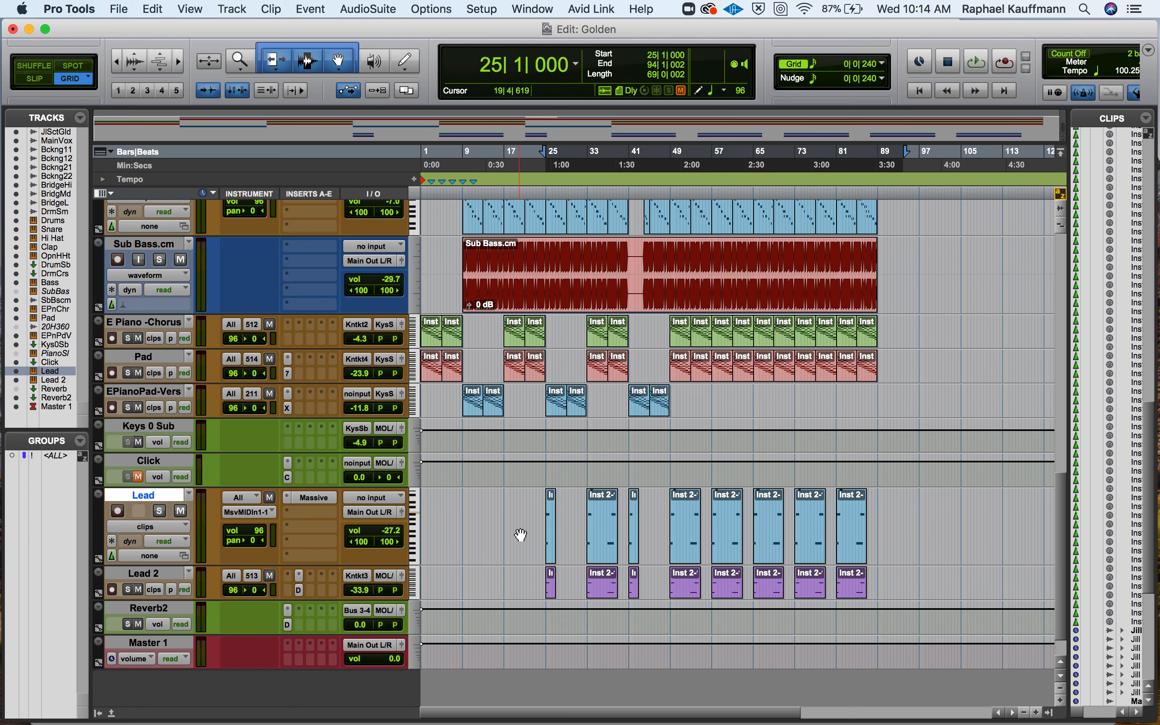
{"action": "key", "text": "super+Tab"}
{"action": "key", "text": "super+Tab"}
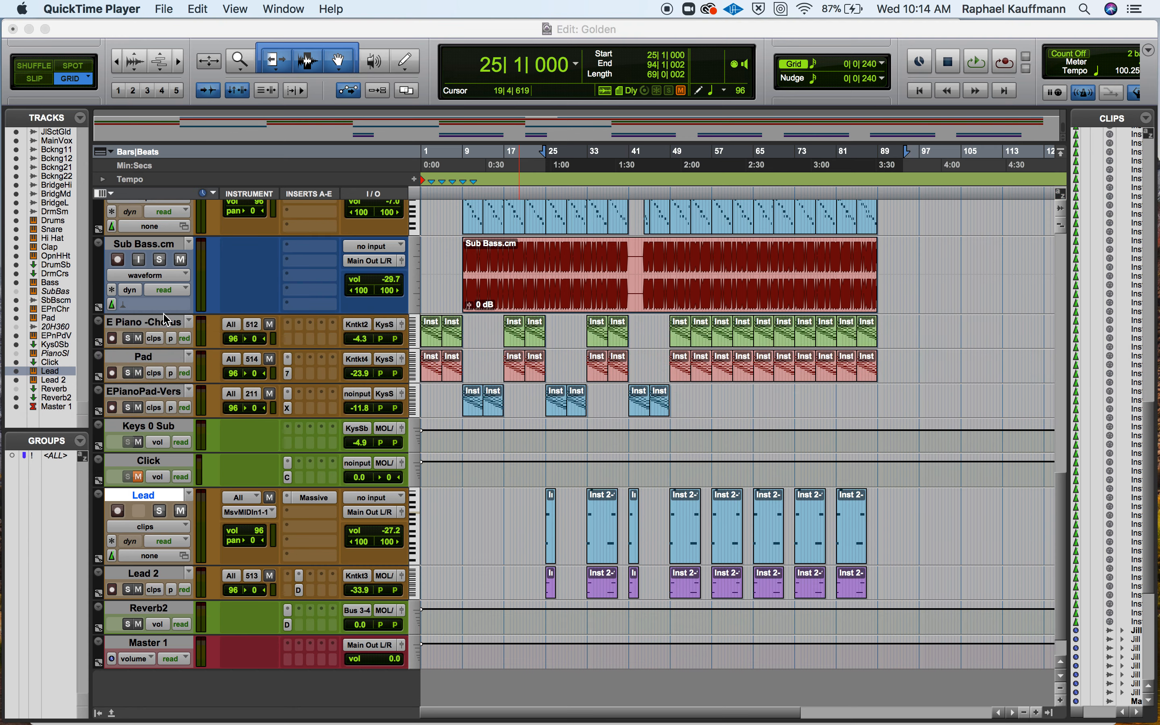
Select only the Pad and EPianoPad-Vers tracks and commit them offline with clips consolidated, hiding and deactivating the source tracks
{"action": "left_click", "coordinate": [160, 330]}
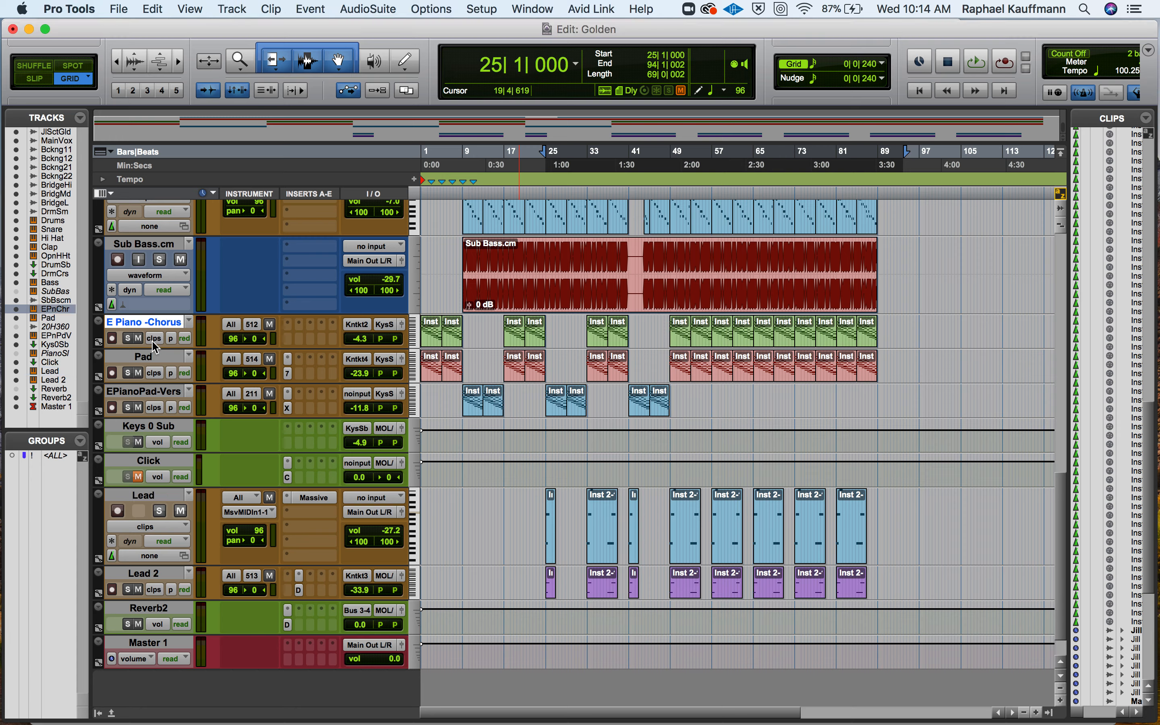
{"action": "left_click", "coordinate": [152, 396], "text": "shift"}
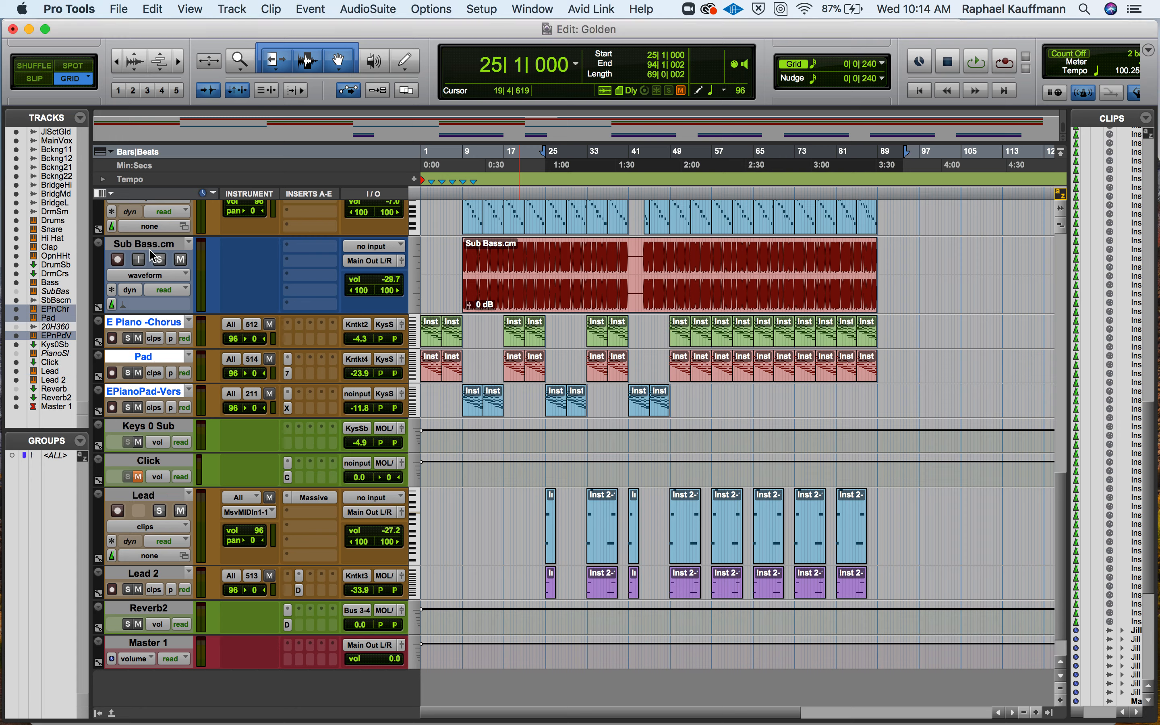
{"action": "left_click", "coordinate": [165, 325], "text": "super"}
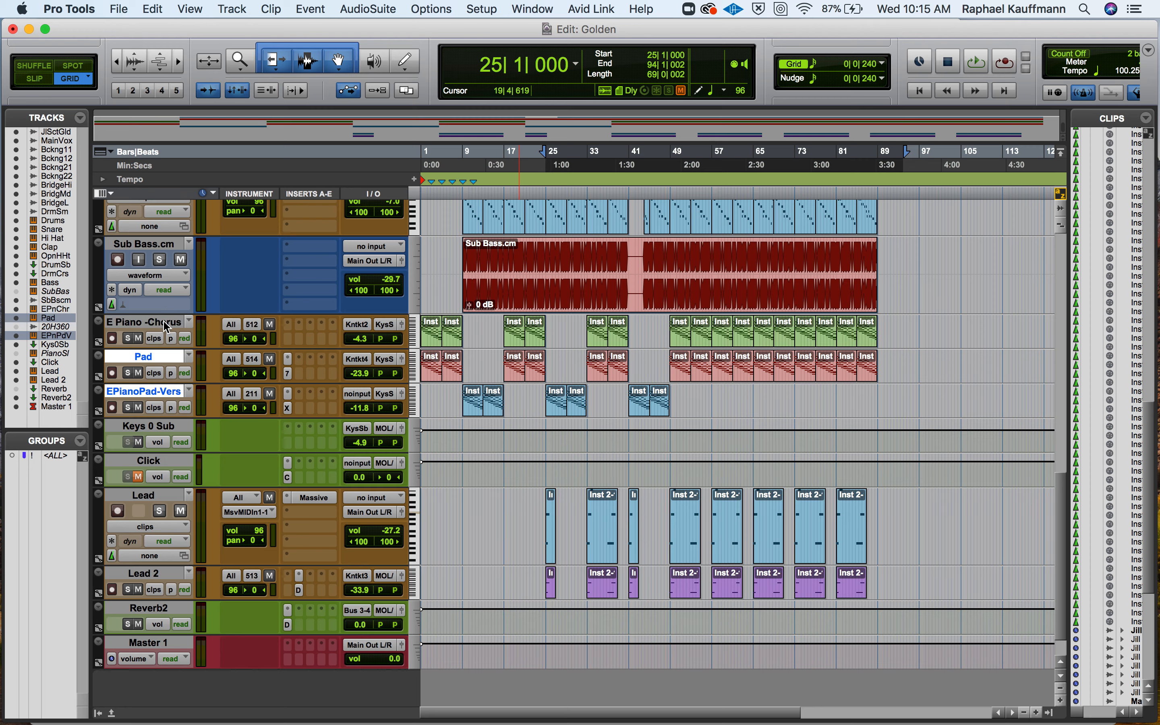
{"action": "right_click", "coordinate": [168, 355]}
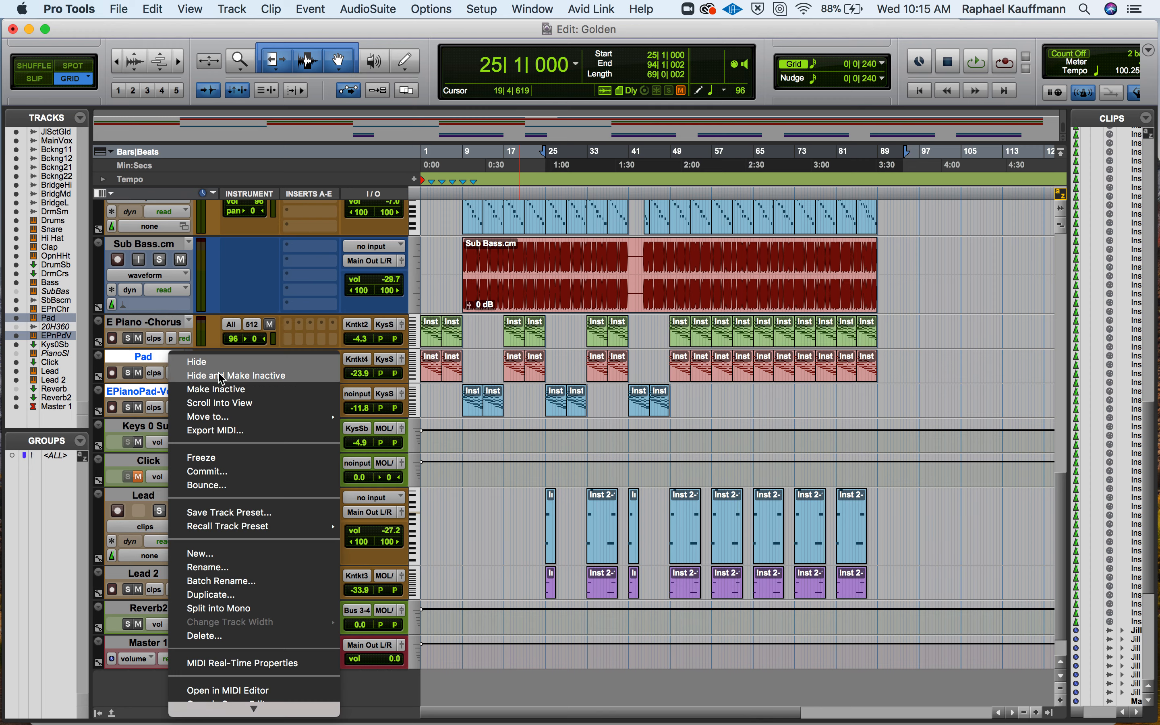
{"action": "left_click", "coordinate": [222, 472]}
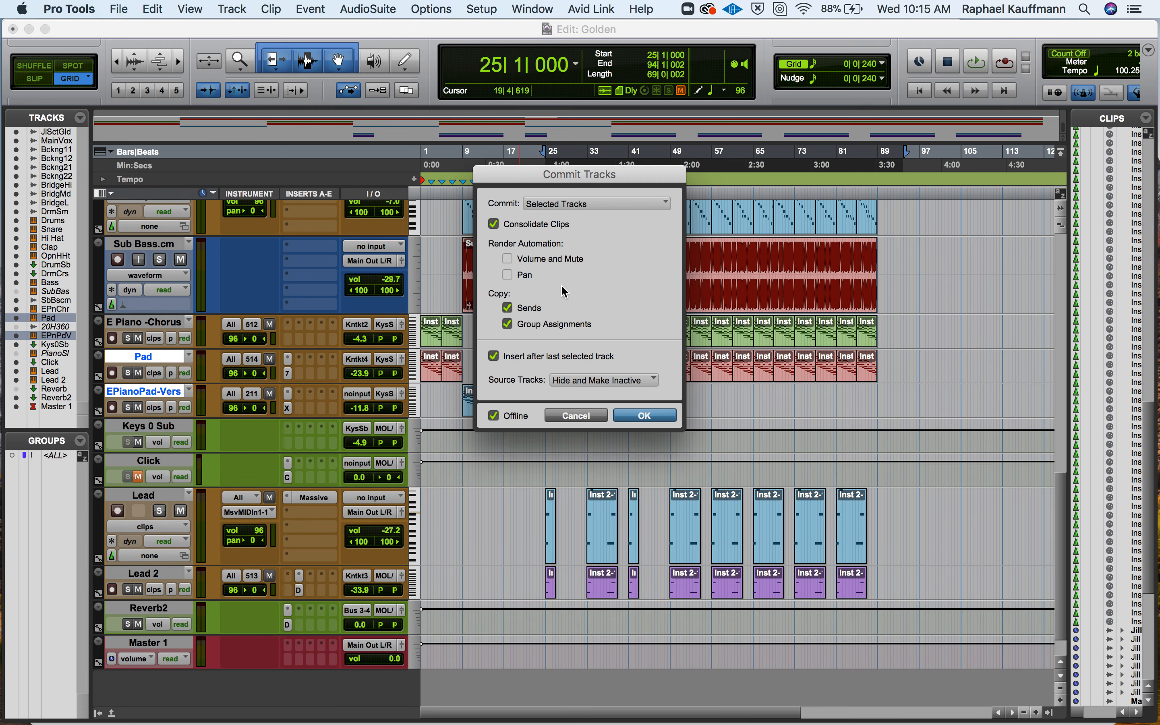
{"action": "left_click", "coordinate": [645, 416]}
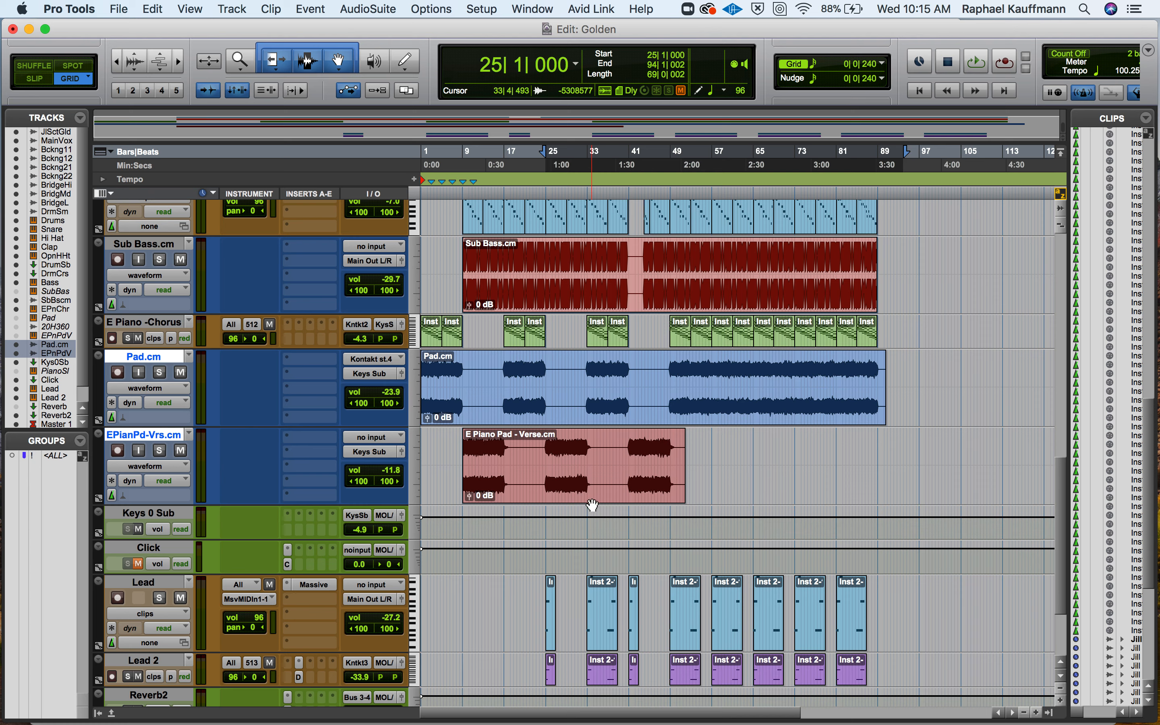
Switch to QuickTime Player, close the screen recording and enter "Commit Tracks" as its file name for saving to the Desktop
{"action": "key", "text": "super+Tab"}
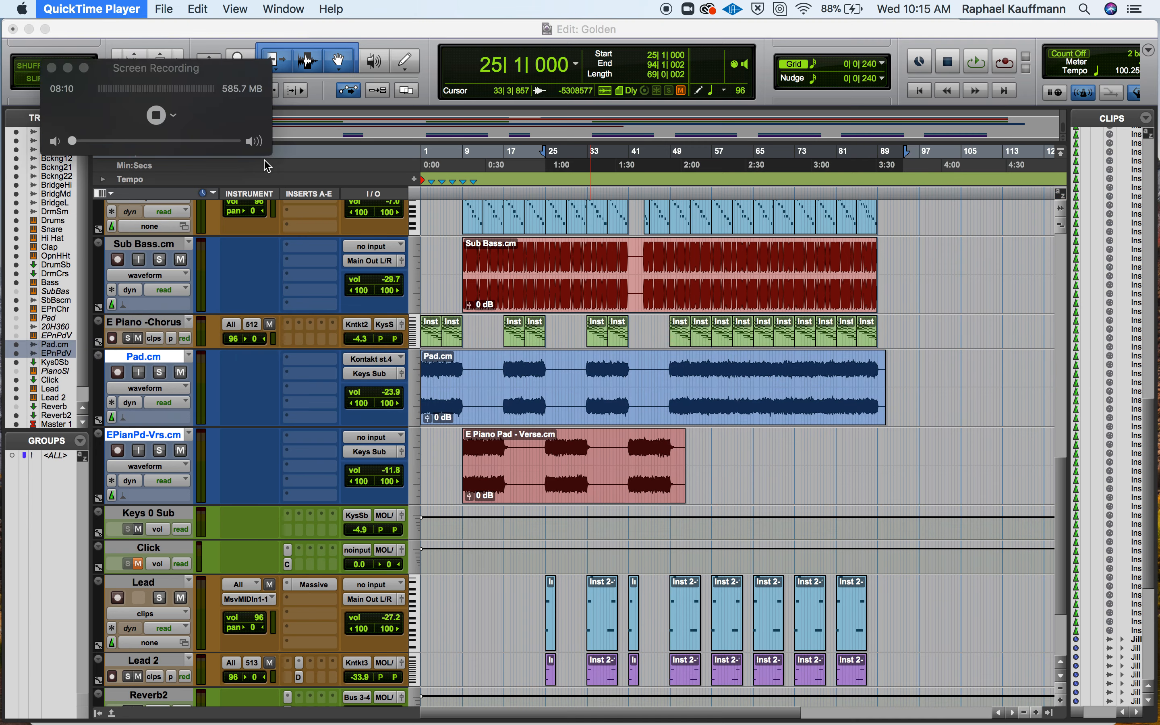
{"action": "key", "text": "super+w"}
{"action": "type", "text": "Com"}
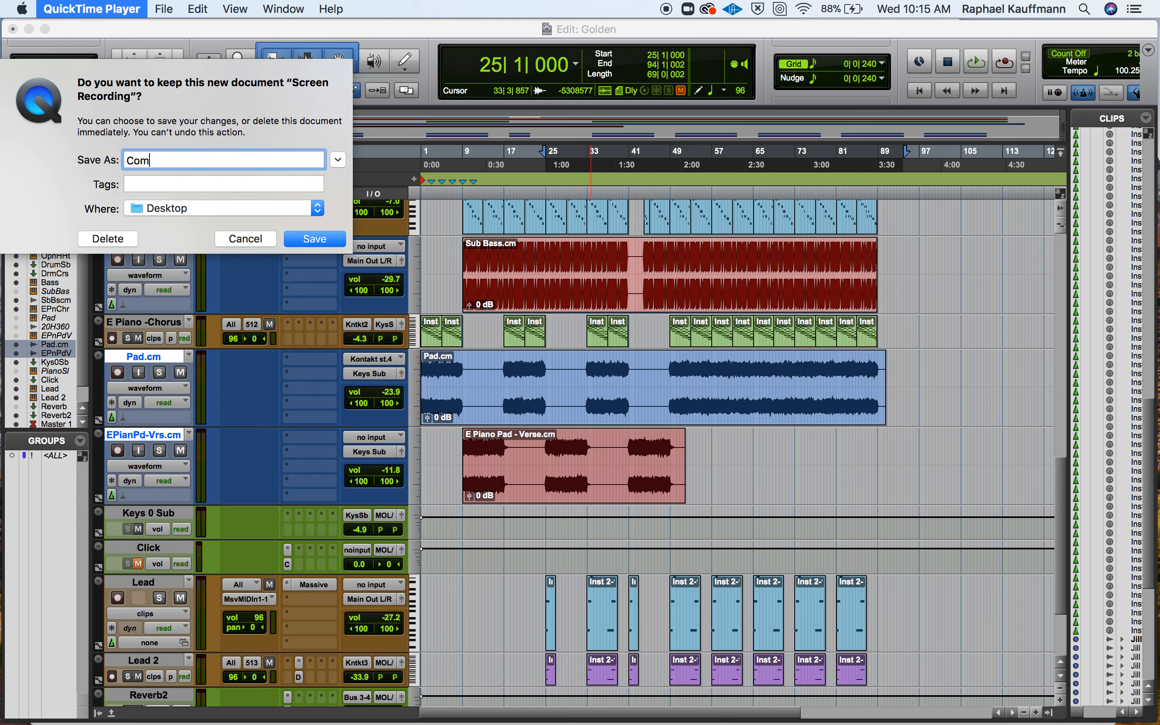
{"action": "type", "text": "mit Tracks"}
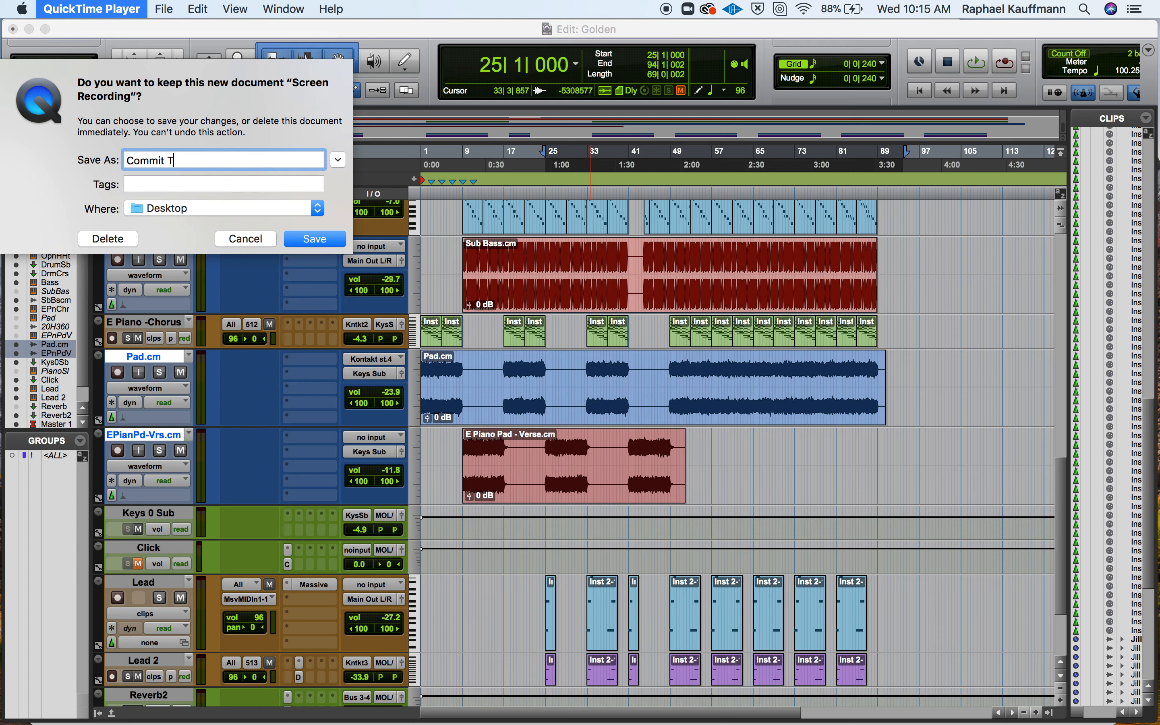